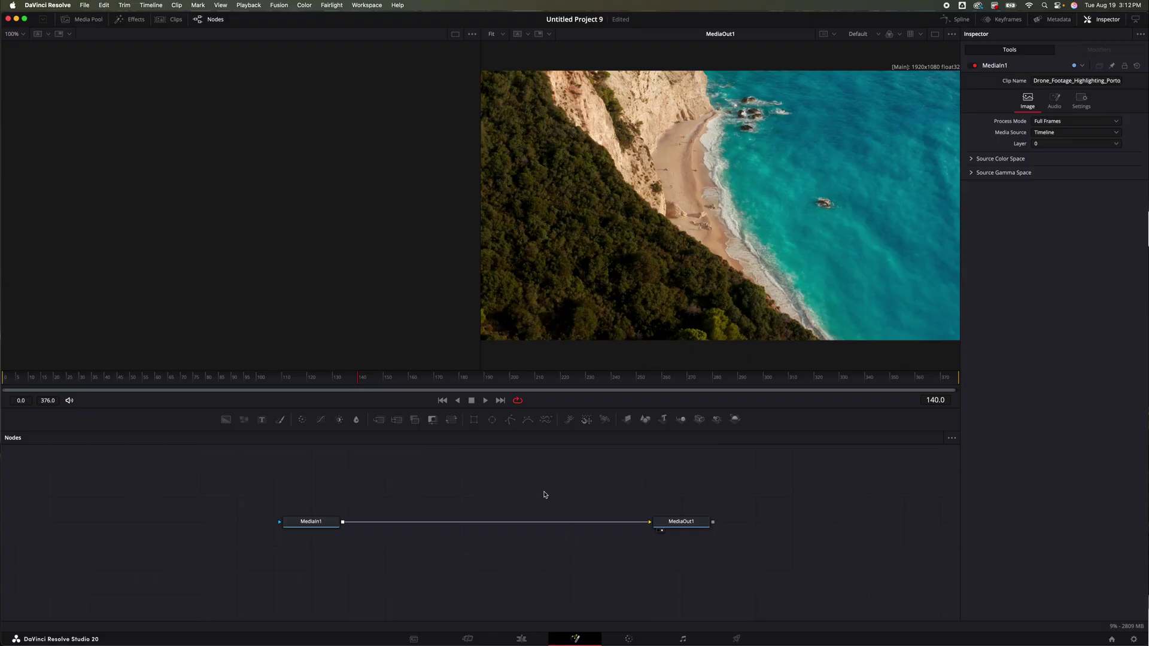
- Open the Select Tool dialog on the Fusion page with Shift+Space
{"action": "key", "text": "shift+space"}
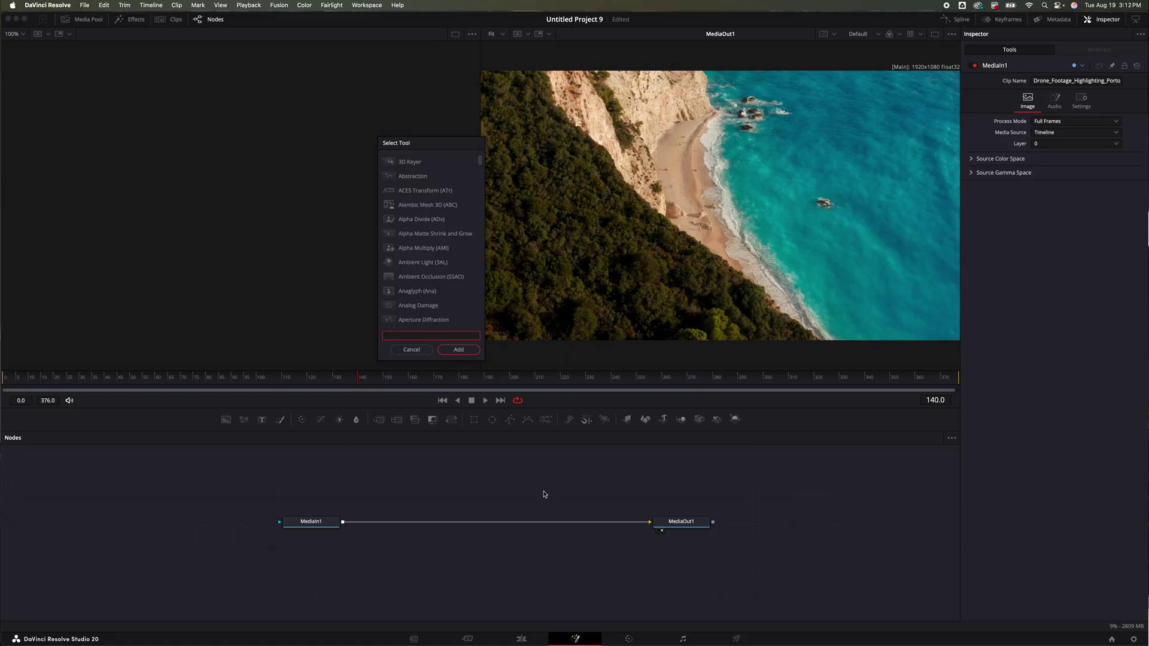
- Search 'tran' and add a Transform (Xf) node between MediaIn1 and MediaOut1, then position it
{"action": "left_click_drag", "start_coordinate": [461, 147], "coordinate": [571, 257]}
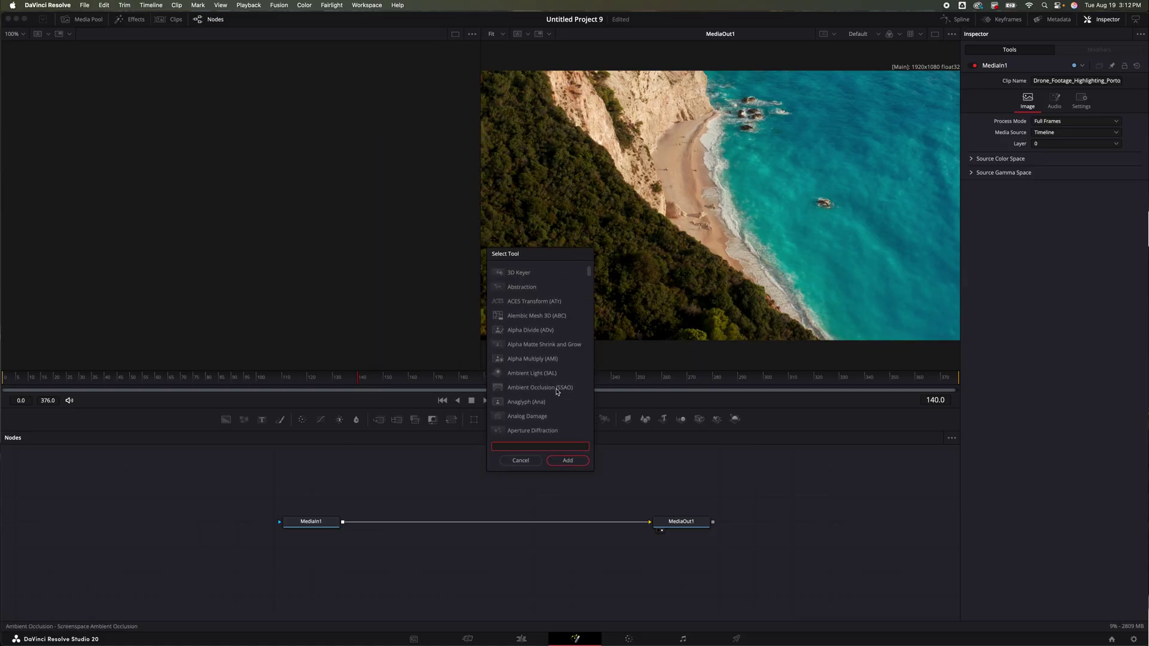
{"action": "type", "text": "tran"}
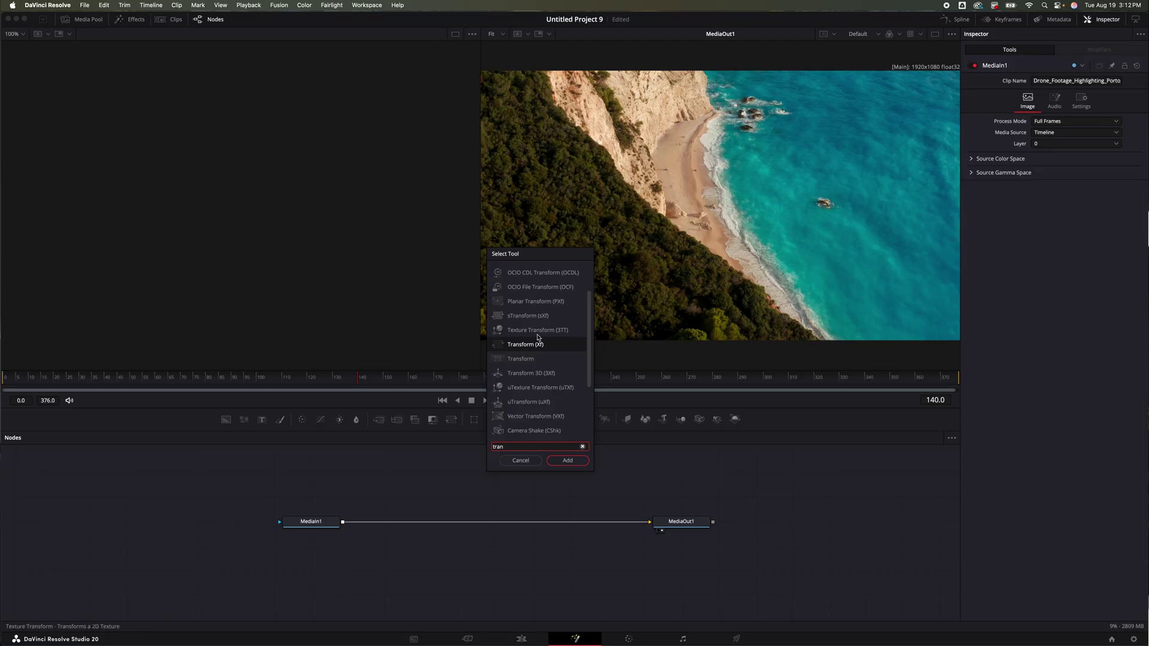
{"action": "left_click", "coordinate": [568, 461]}
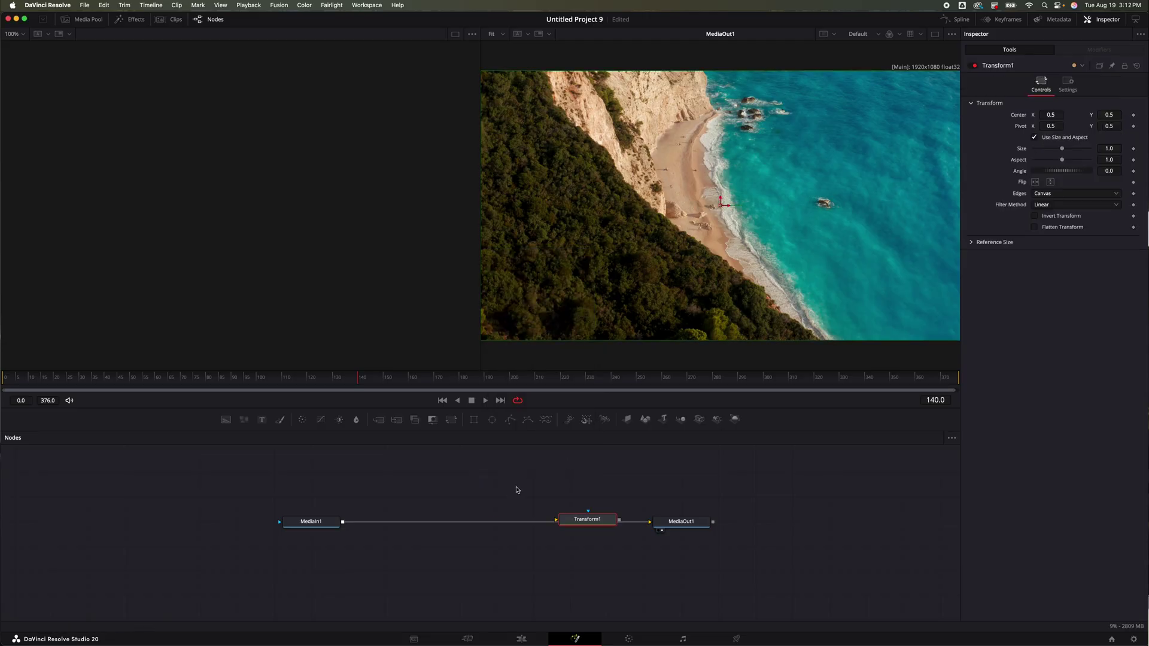
{"action": "left_click_drag", "start_coordinate": [587, 519], "coordinate": [483, 499]}
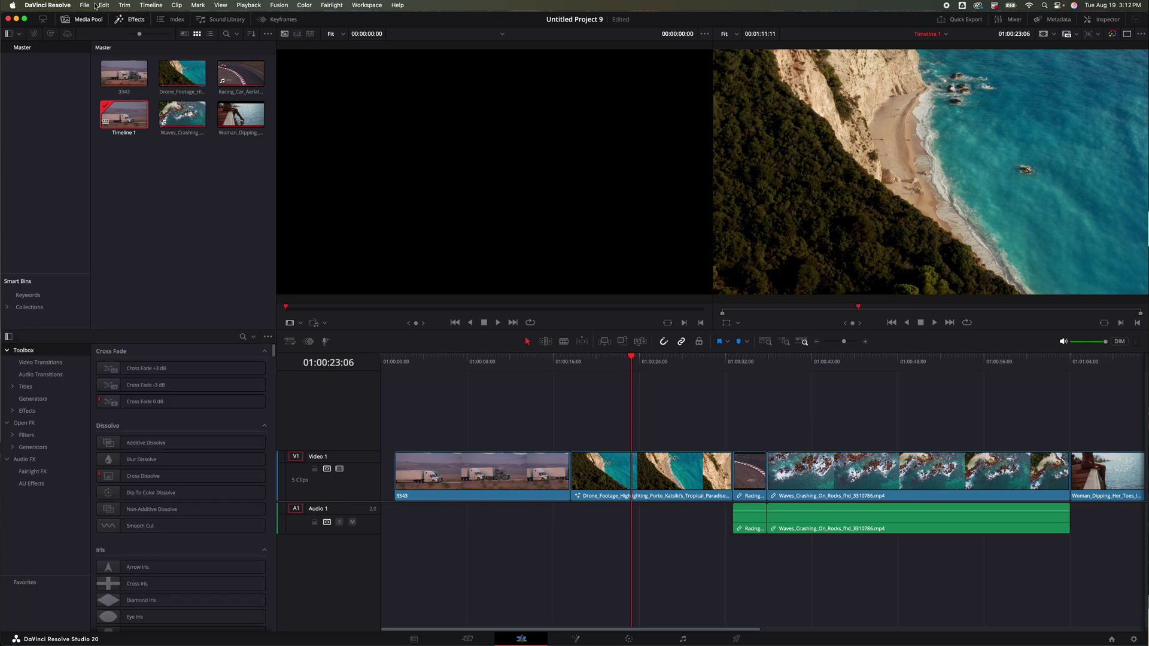
- Search 'title' and place Title Dramatic Mood on Video 2 above the drone clip, then preview it
{"action": "left_click", "coordinate": [127, 20]}
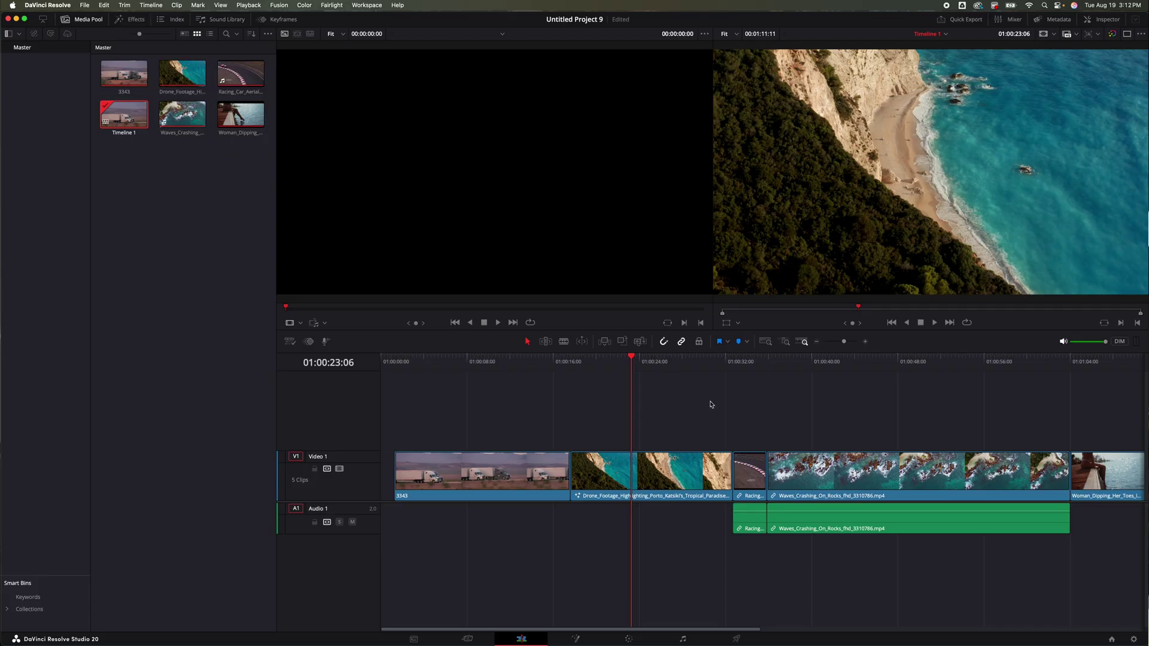
{"action": "key", "text": "super+f"}
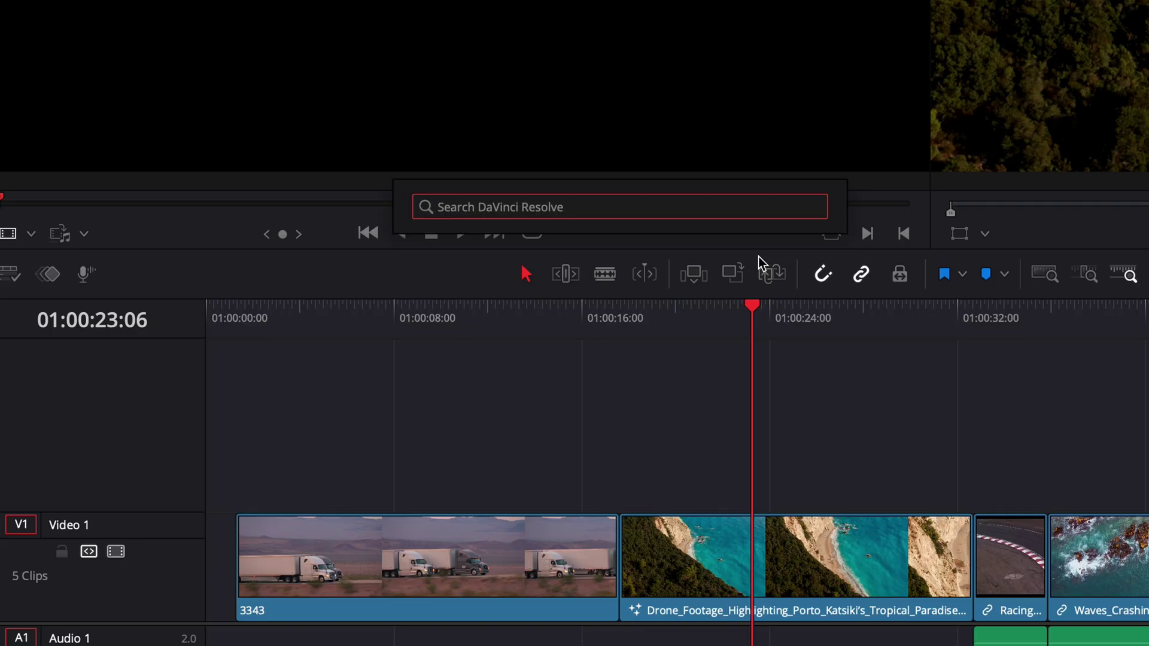
{"action": "type", "text": "tit"}
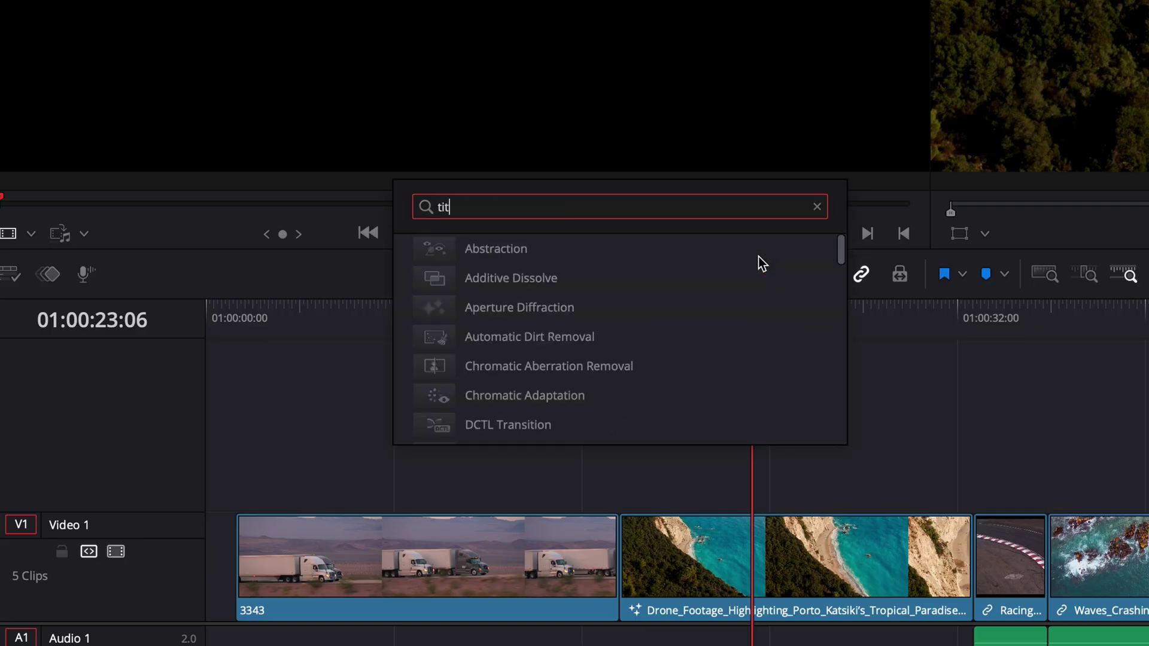
{"action": "type", "text": "le"}
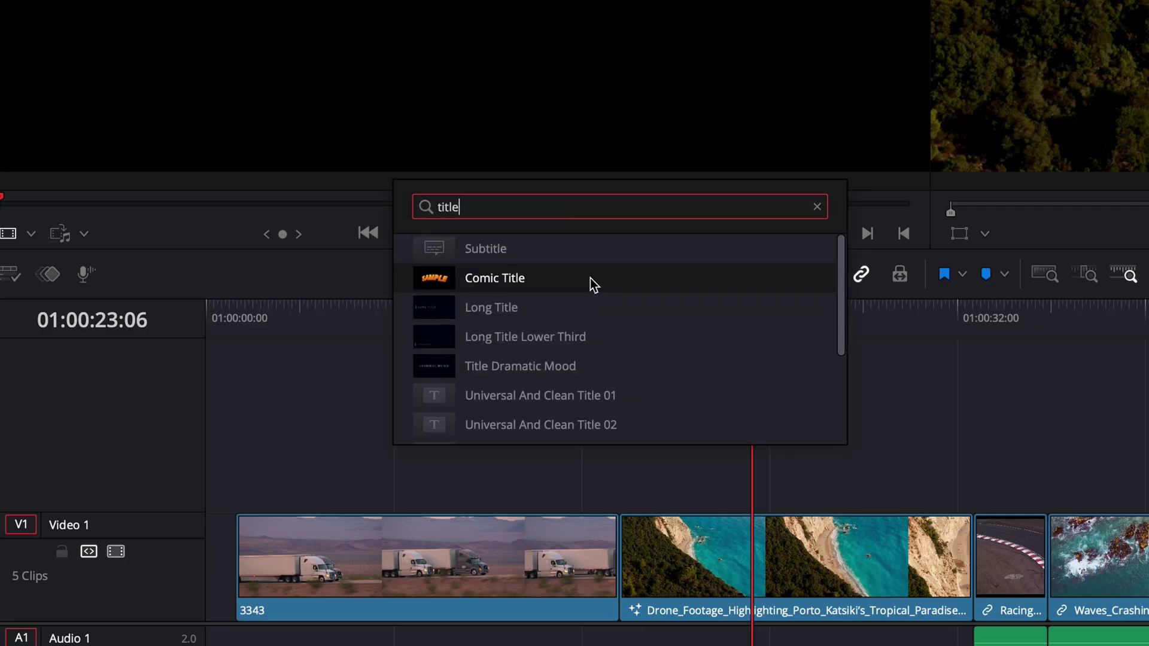
{"action": "scroll", "coordinate": [578, 364], "scroll_direction": "down", "scroll_amount": 3}
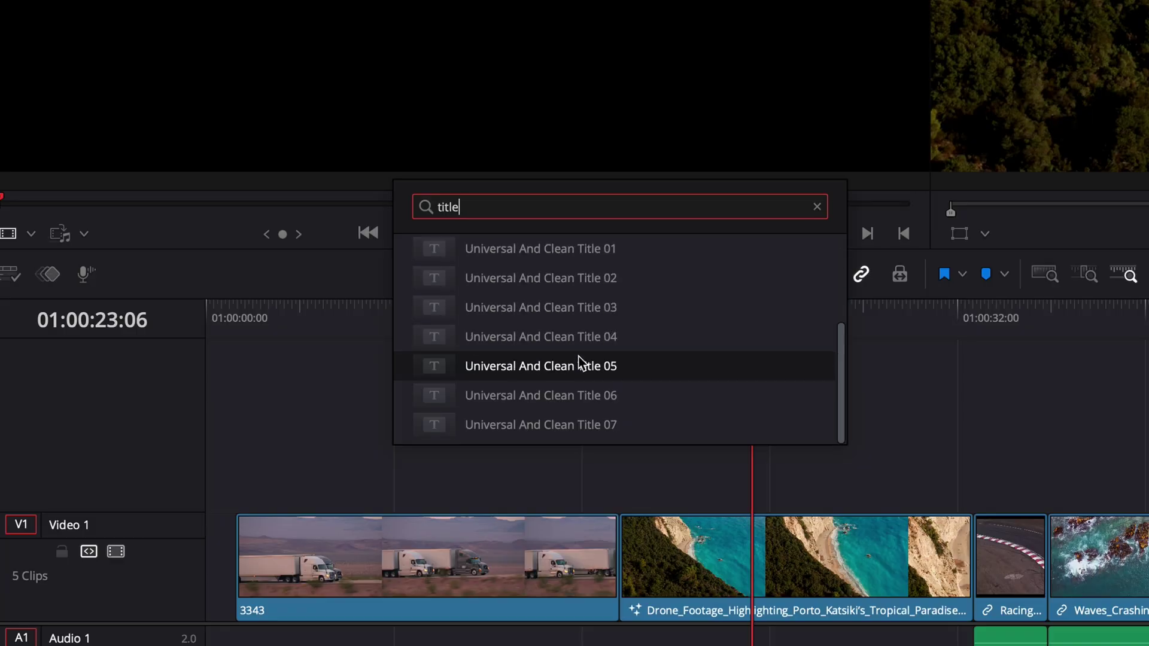
{"action": "scroll", "coordinate": [578, 363], "scroll_direction": "up", "scroll_amount": 3}
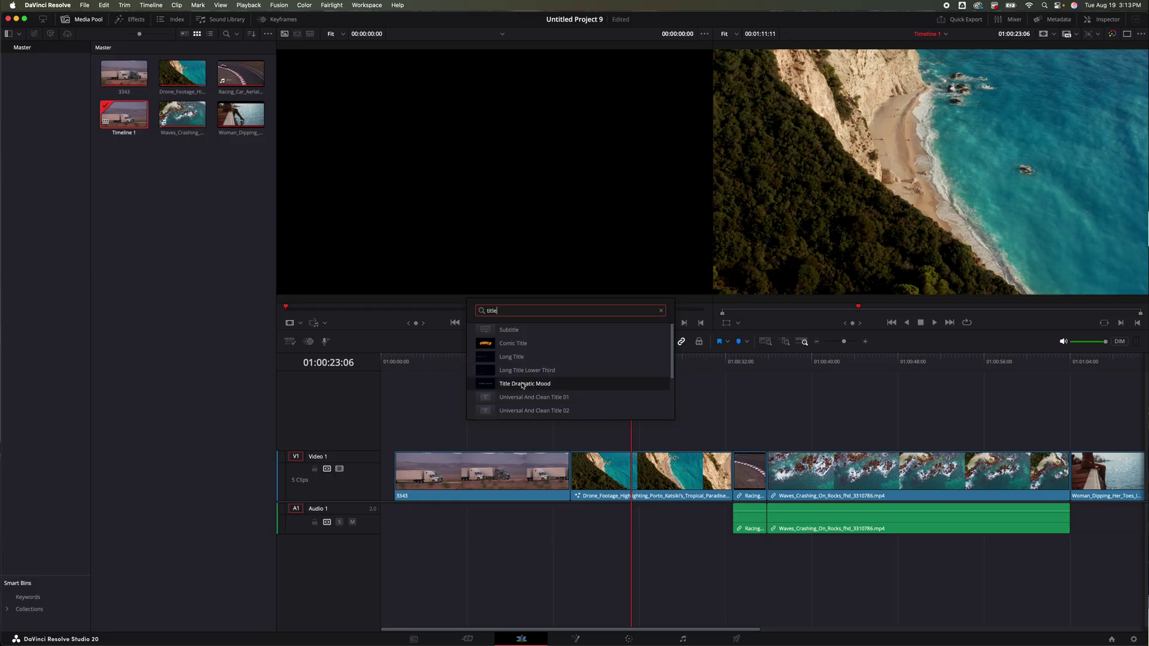
{"action": "left_click_drag", "start_coordinate": [523, 385], "coordinate": [624, 409]}
{"action": "left_click", "coordinate": [648, 359]}
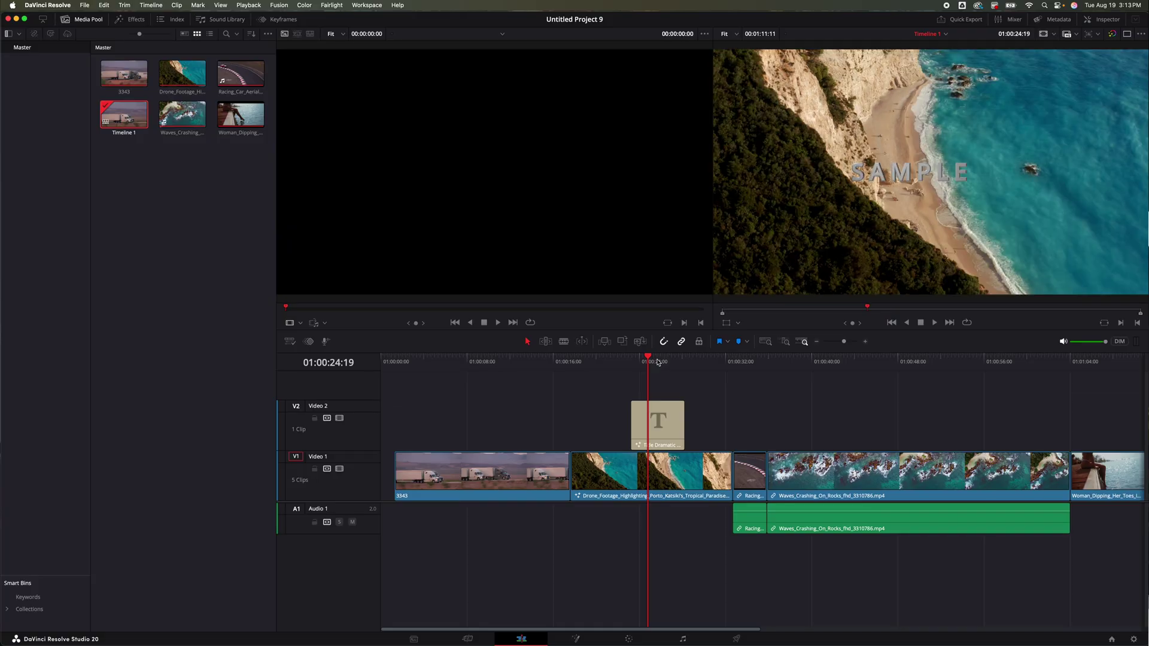
- Reopen the effects library and marquee-select all clips on V1 and A1
{"action": "left_click", "coordinate": [132, 23]}
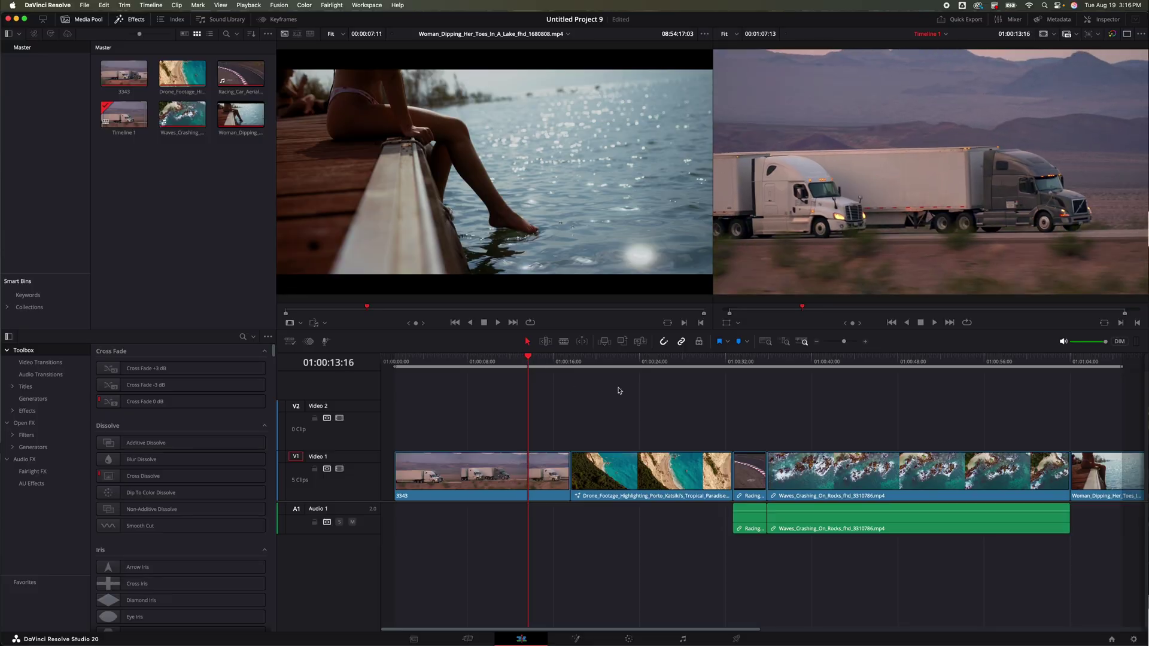
{"action": "left_click_drag", "start_coordinate": [465, 421], "coordinate": [873, 555]}
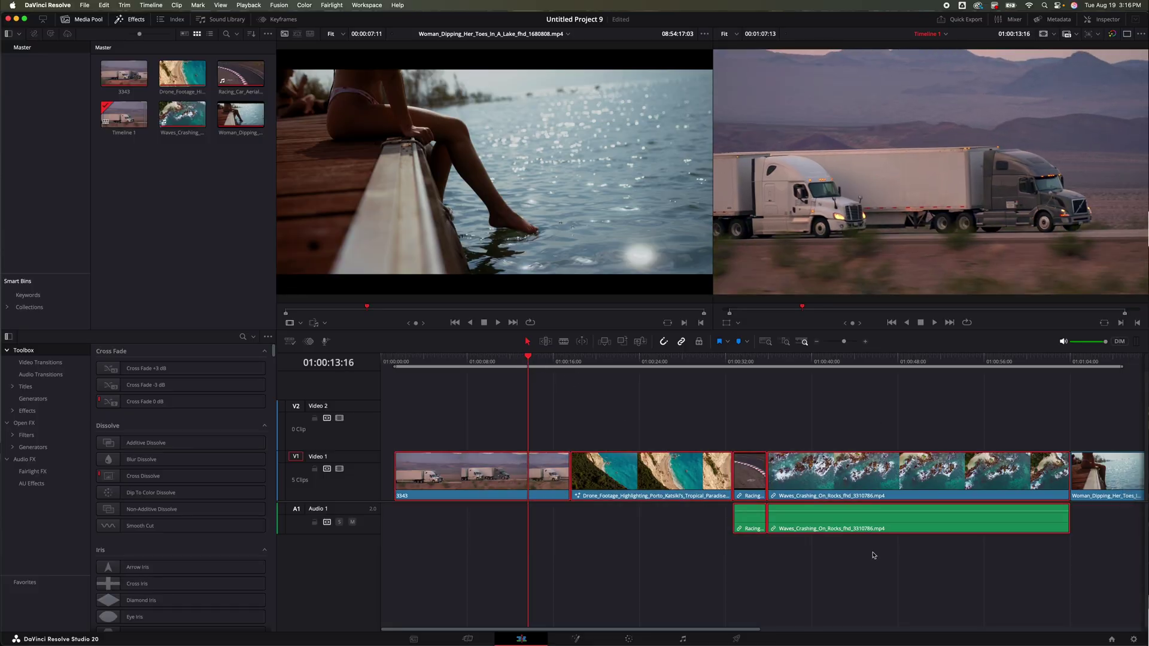
- Start creating a new timeline from the Media Pool bin, then cancel it
{"action": "right_click", "coordinate": [160, 250]}
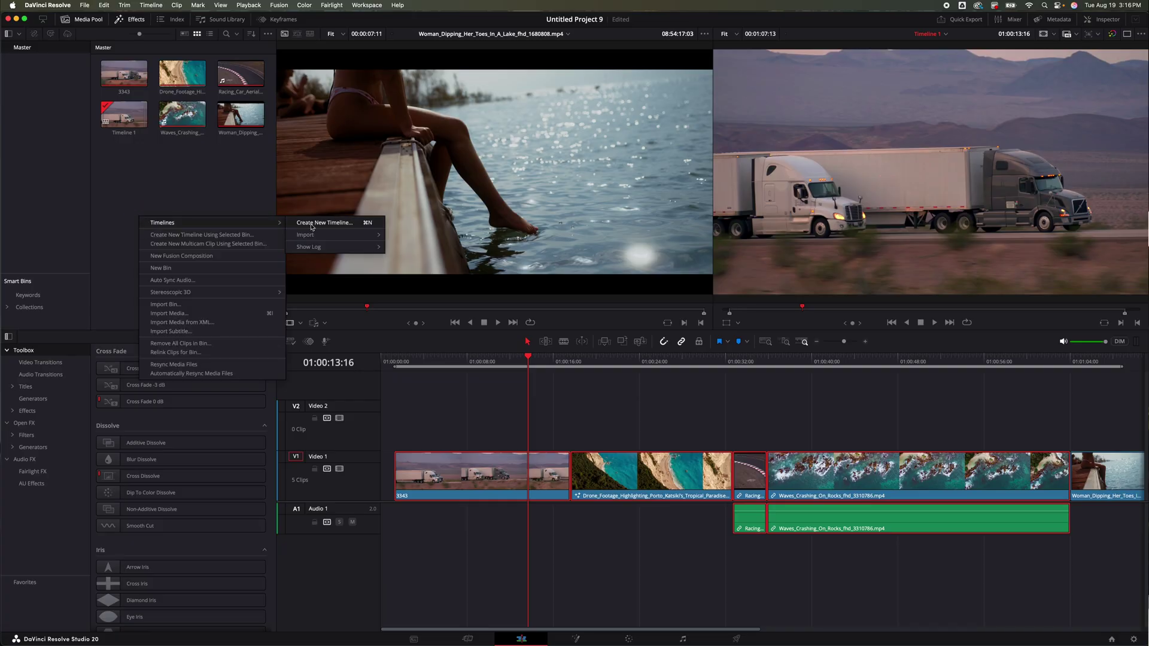
{"action": "left_click", "coordinate": [311, 223]}
{"action": "left_click", "coordinate": [602, 369]}
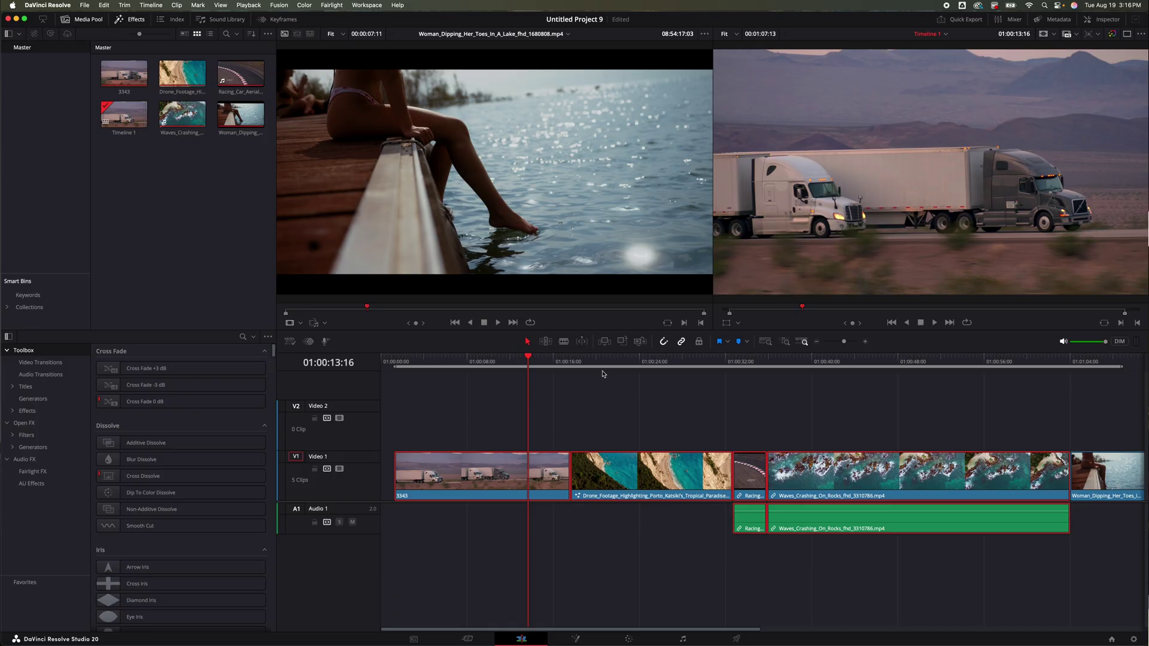
- Deselect the timeline clips and duplicate Timeline 1 as Timeline 1 copy
{"action": "left_click", "coordinate": [598, 404]}
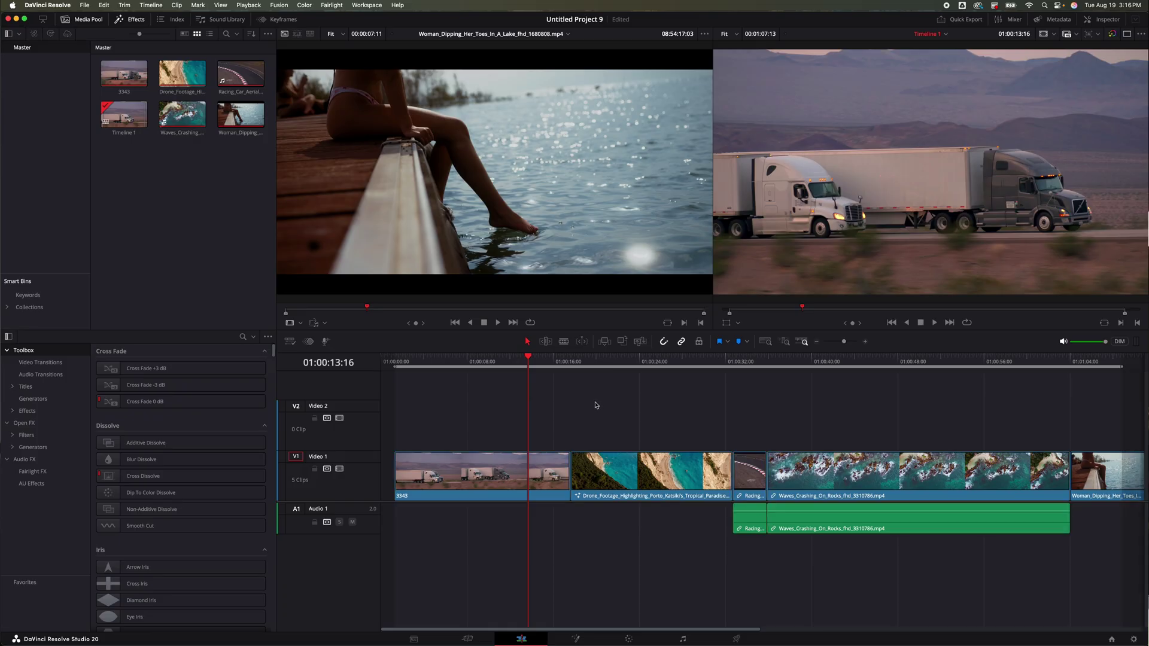
{"action": "left_click", "coordinate": [124, 115]}
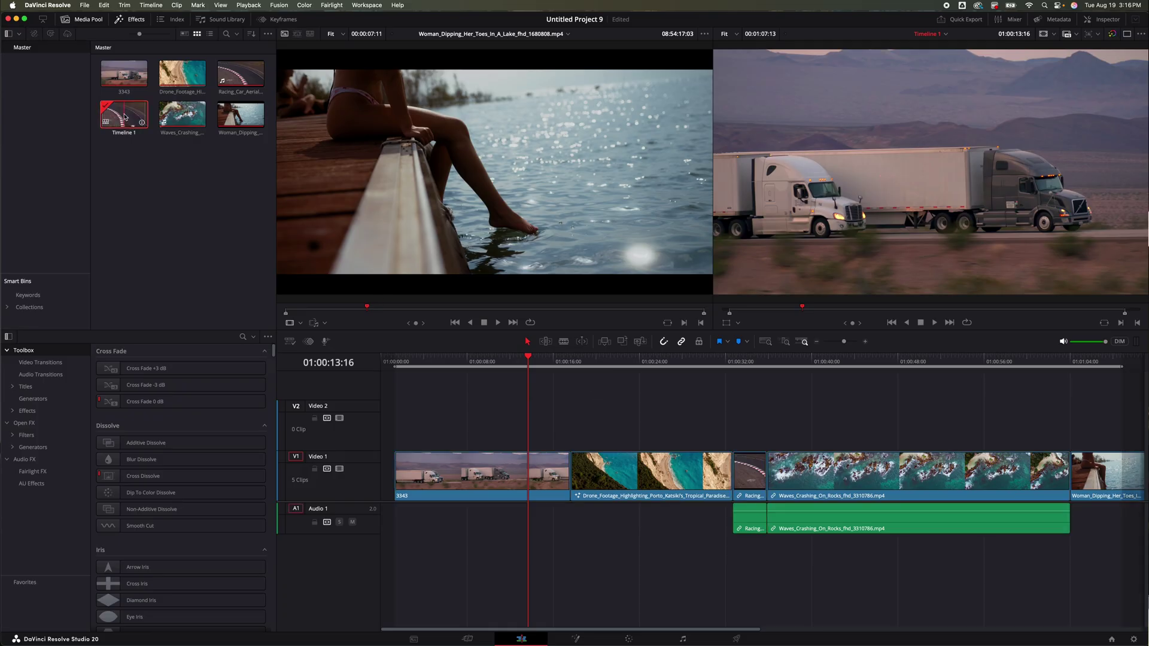
{"action": "right_click", "coordinate": [125, 116]}
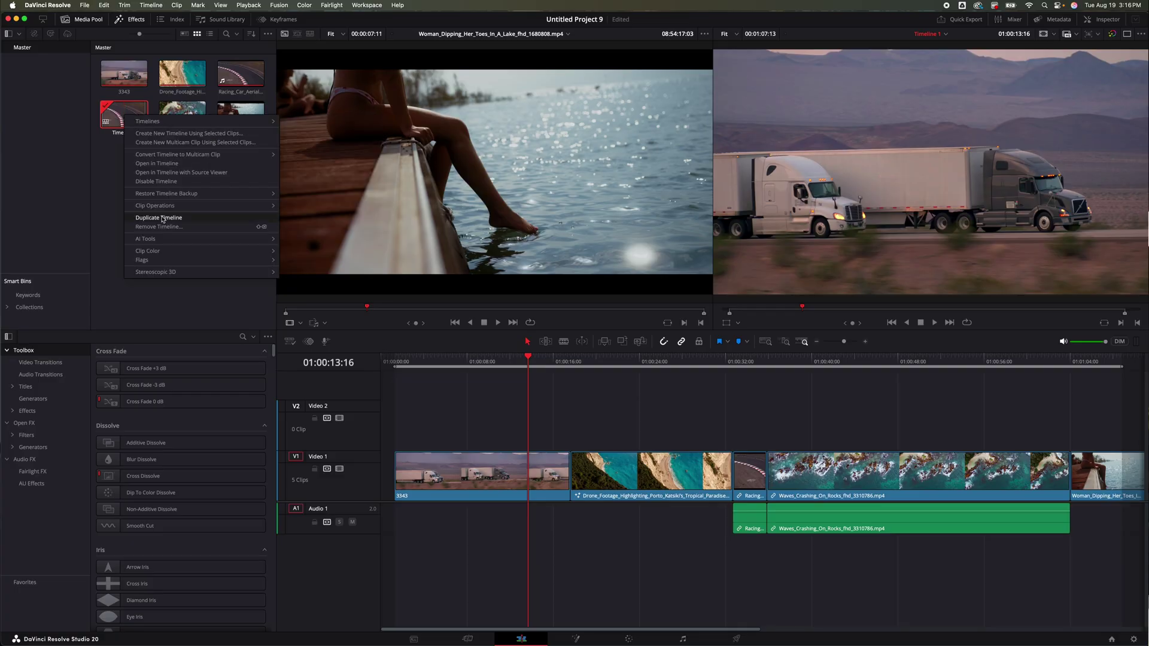
{"action": "key", "text": "Escape"}
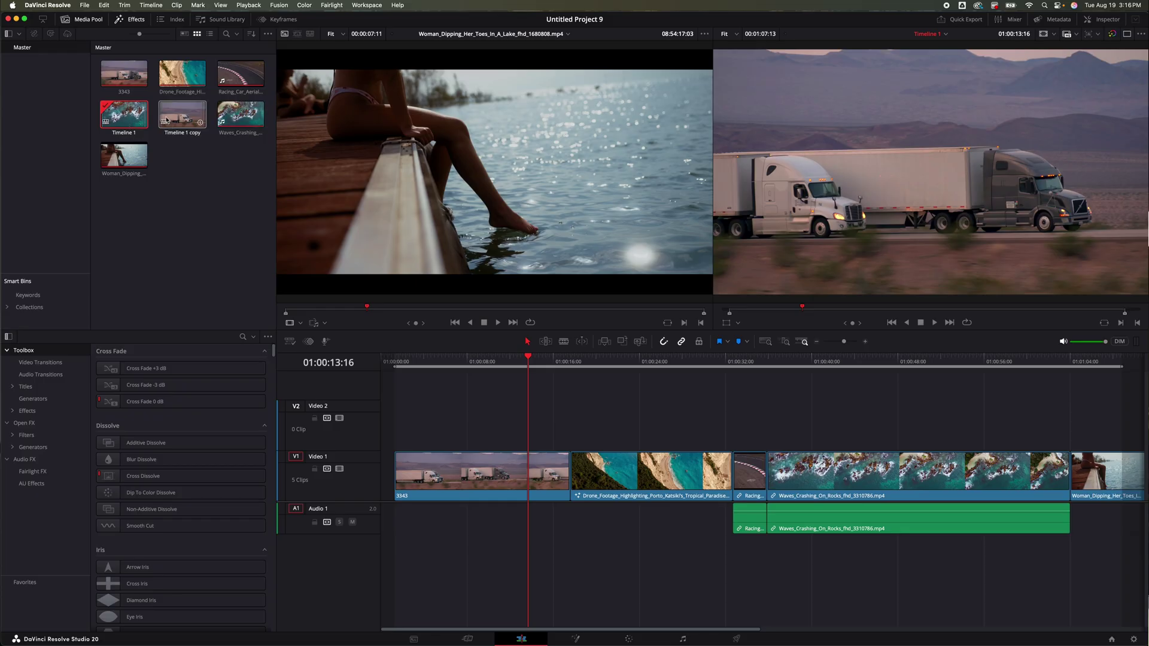
{"action": "left_click", "coordinate": [178, 111]}
- Open Timeline 1 copy and mark an In and Out range for the subclip
{"action": "double_click", "coordinate": [177, 110]}
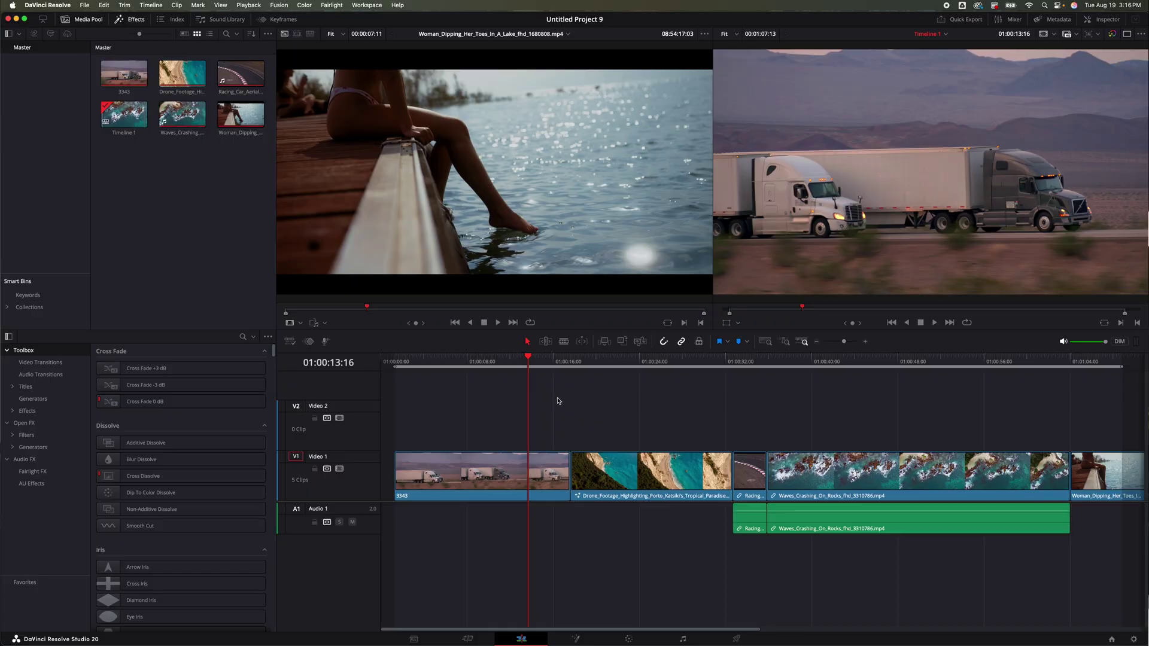
{"action": "left_click_drag", "start_coordinate": [437, 362], "coordinate": [494, 368]}
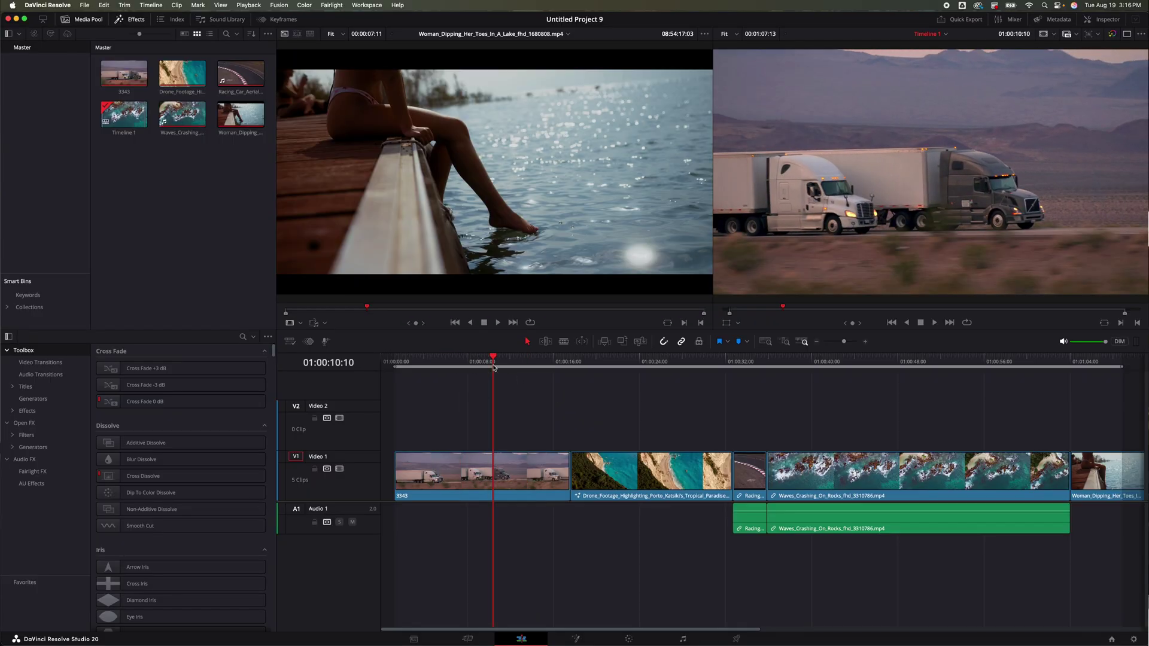
{"action": "key", "text": "i"}
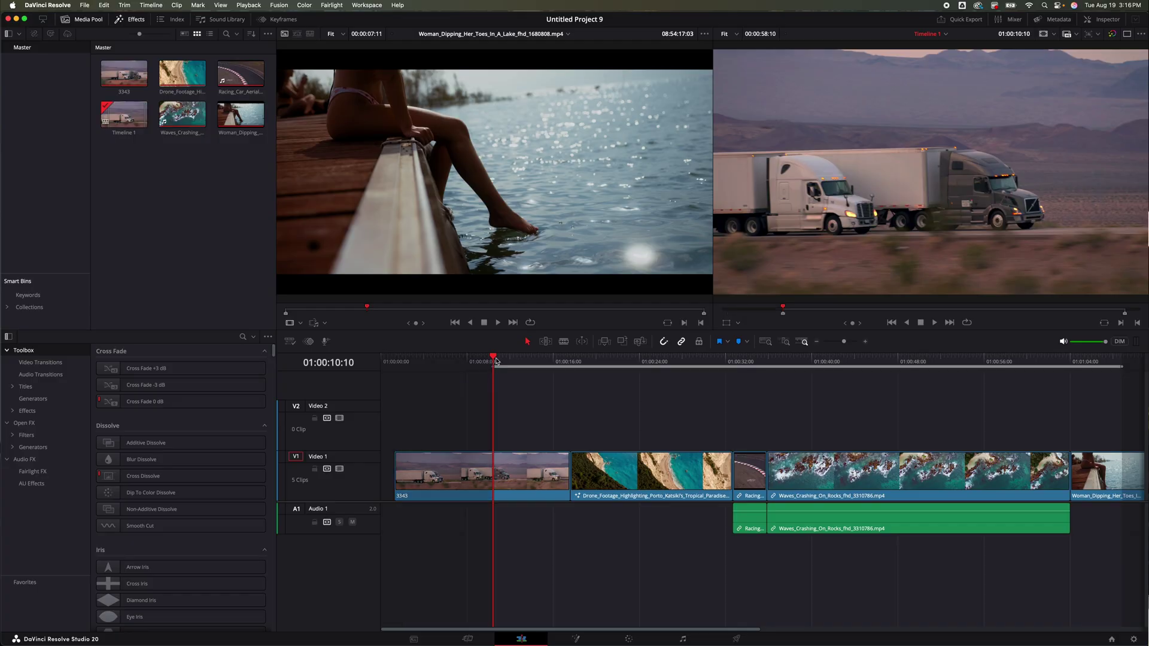
{"action": "left_click_drag", "start_coordinate": [496, 361], "coordinate": [748, 389]}
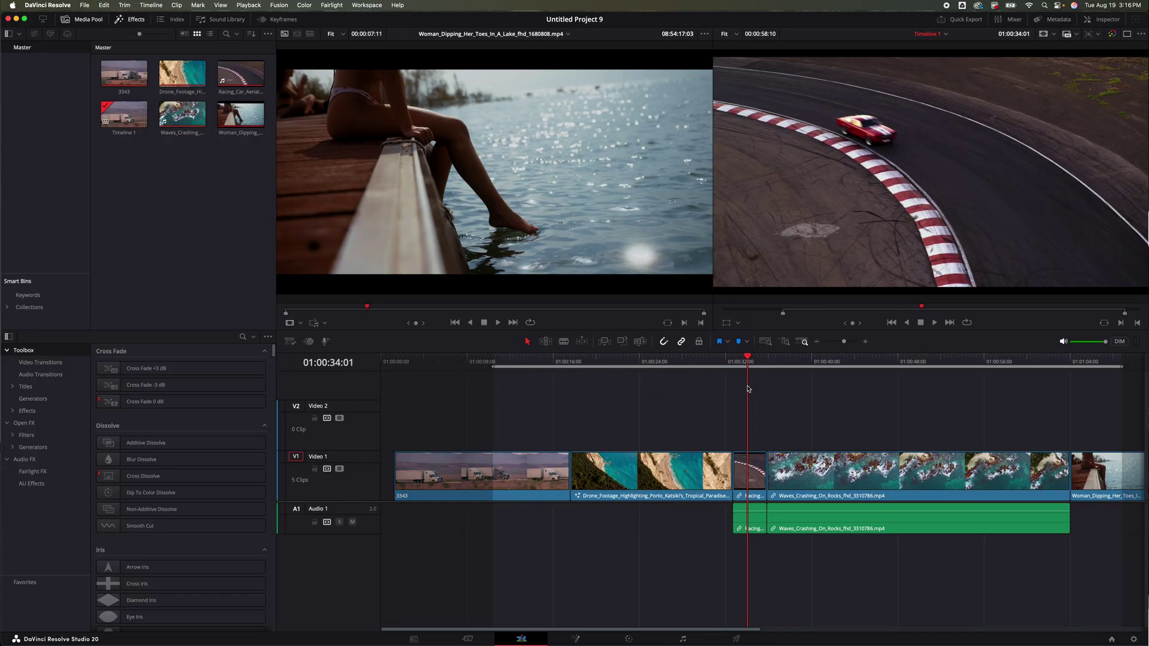
{"action": "key", "text": "o"}
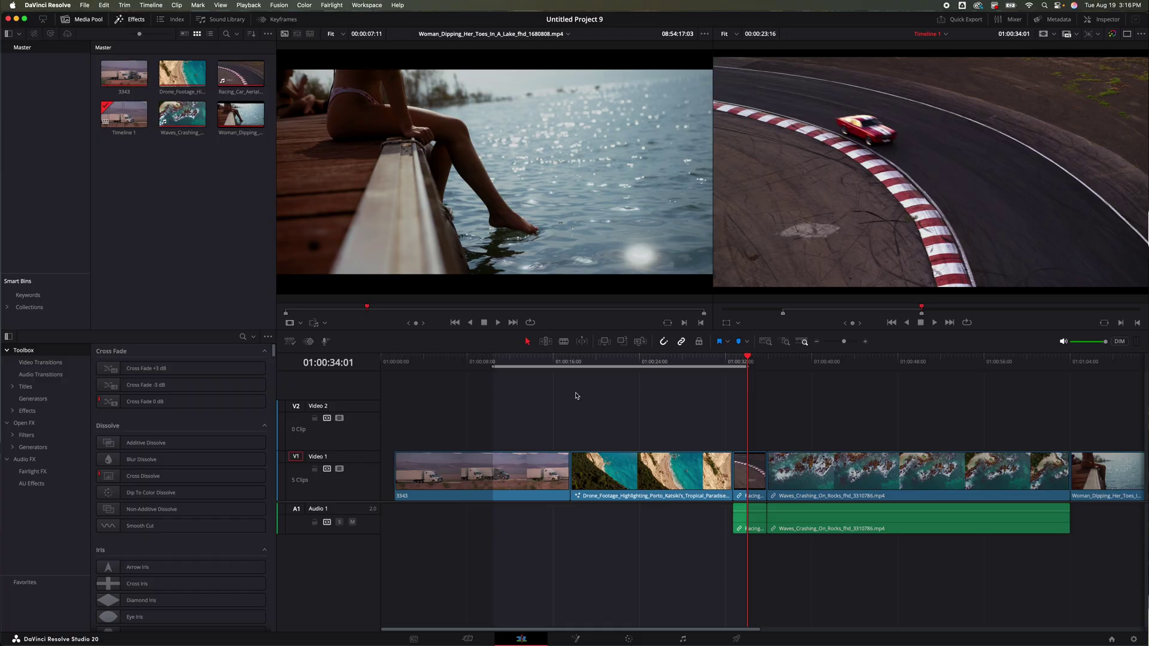
- Create a subclip from the marked range and open Timeline 1 Subclip to review its clips
{"action": "right_click", "coordinate": [589, 361]}
{"action": "left_click", "coordinate": [618, 369]}
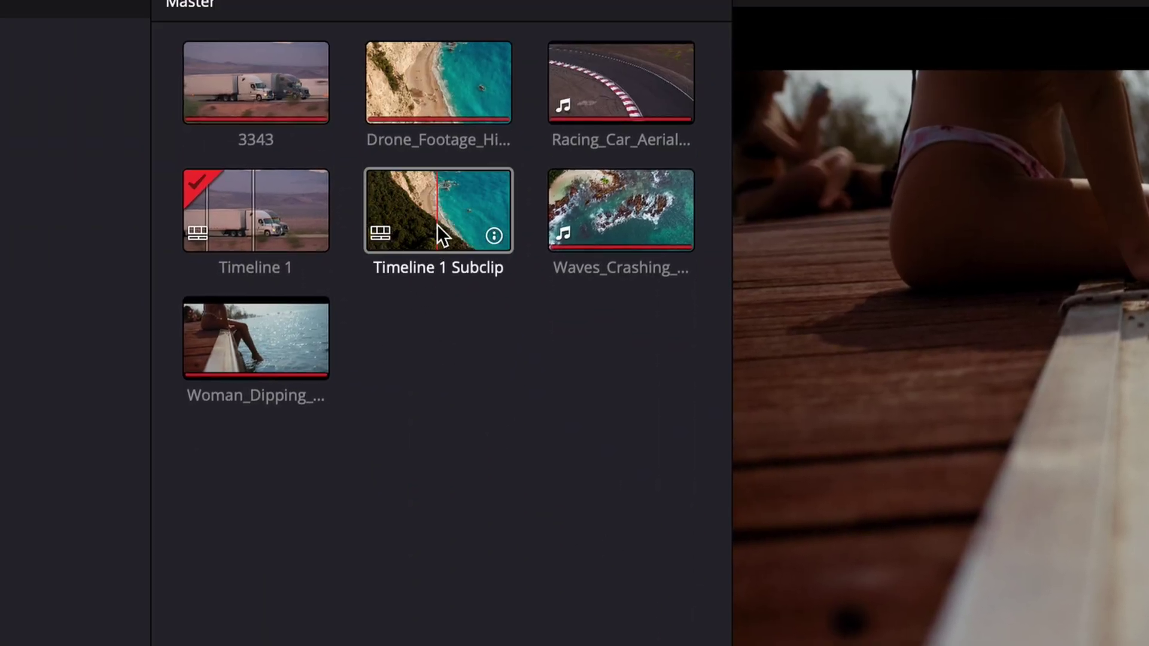
{"action": "double_click", "coordinate": [416, 210]}
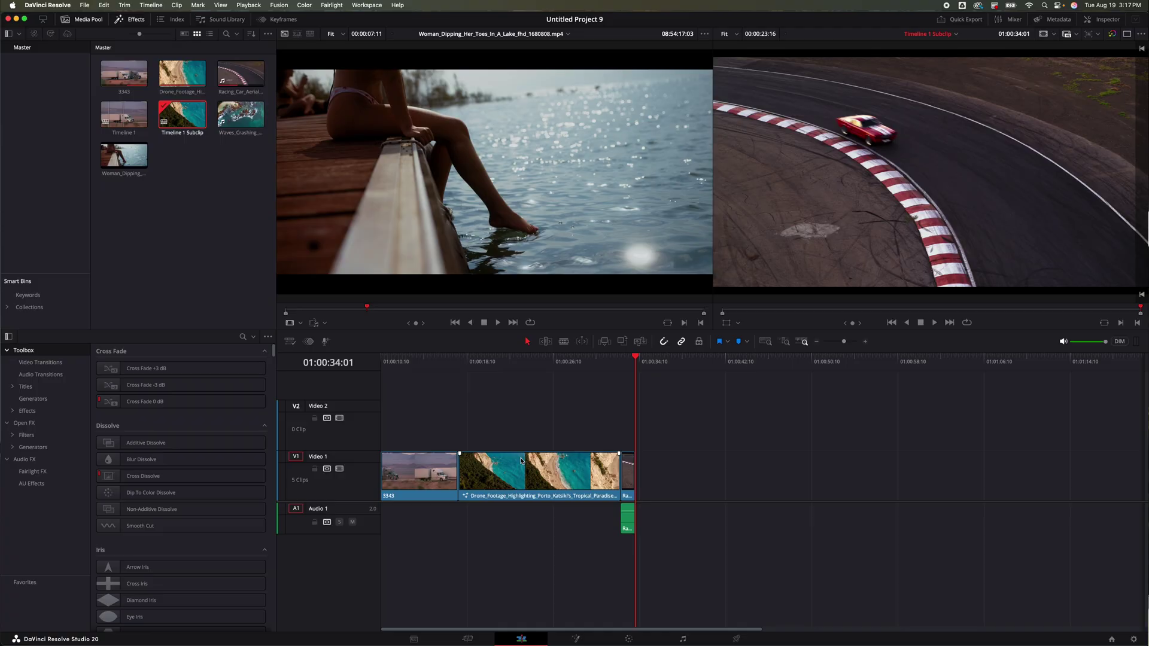
{"action": "scroll", "coordinate": [538, 462], "scroll_direction": "right", "scroll_amount": 1}
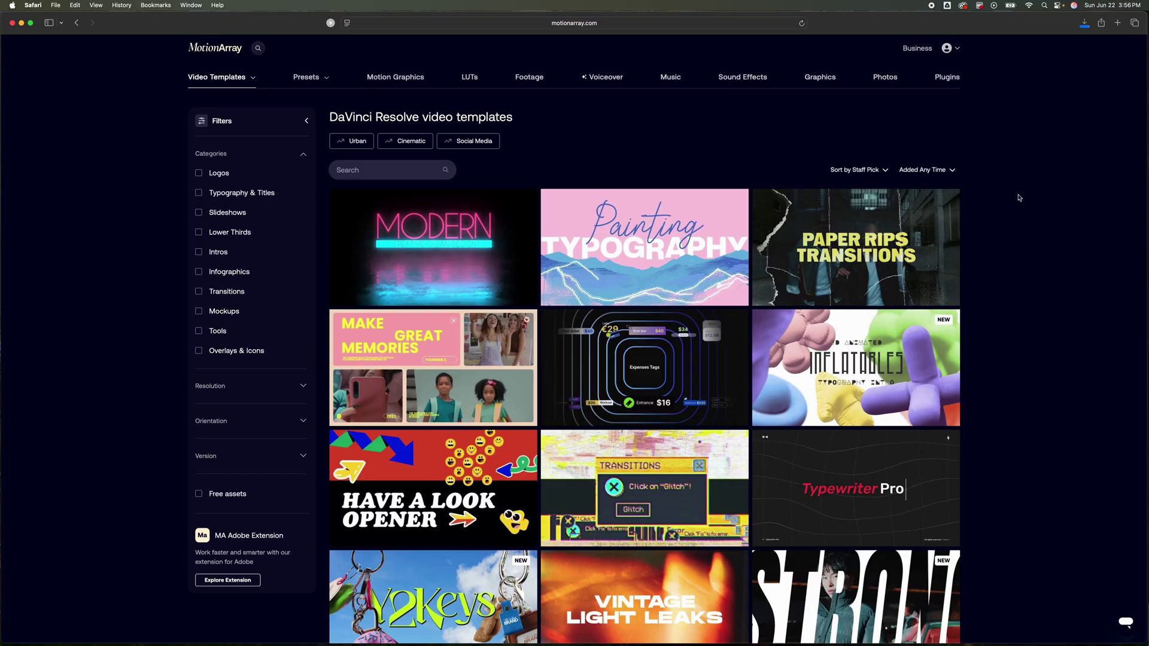
- Open the Paper Rips & Folds Transitions template from the Resolve templates grid
{"action": "left_click", "coordinate": [772, 257]}
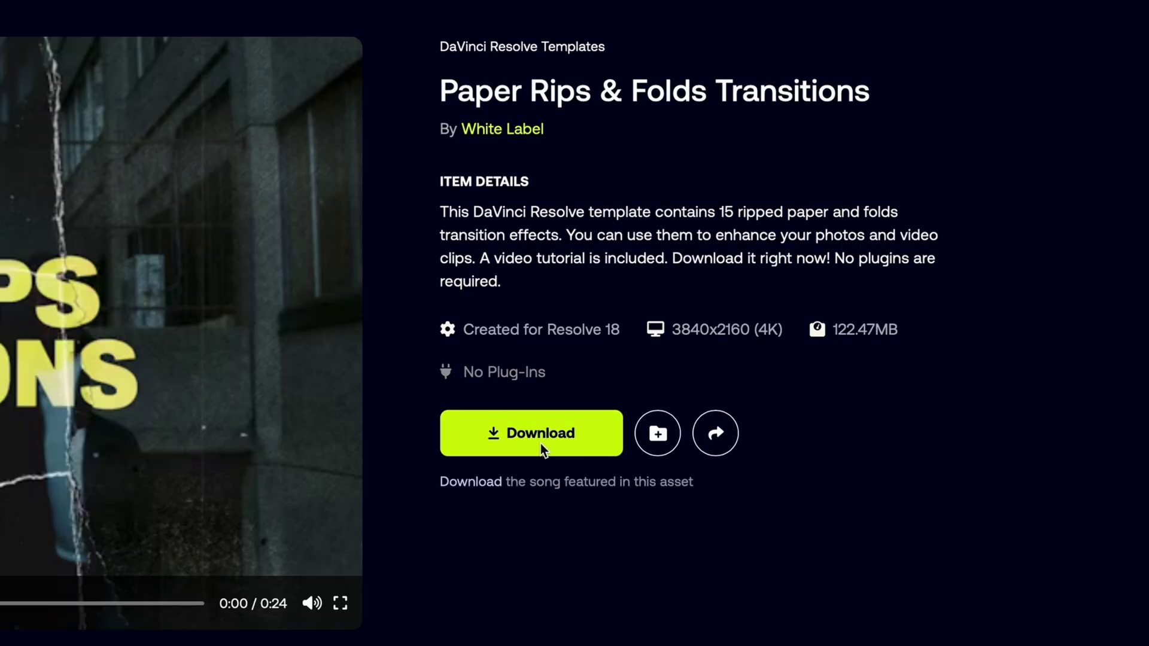
- Download the Paper Rips & Folds template, trim the paper transitions clip, and play from the start
{"action": "left_click", "coordinate": [540, 432]}
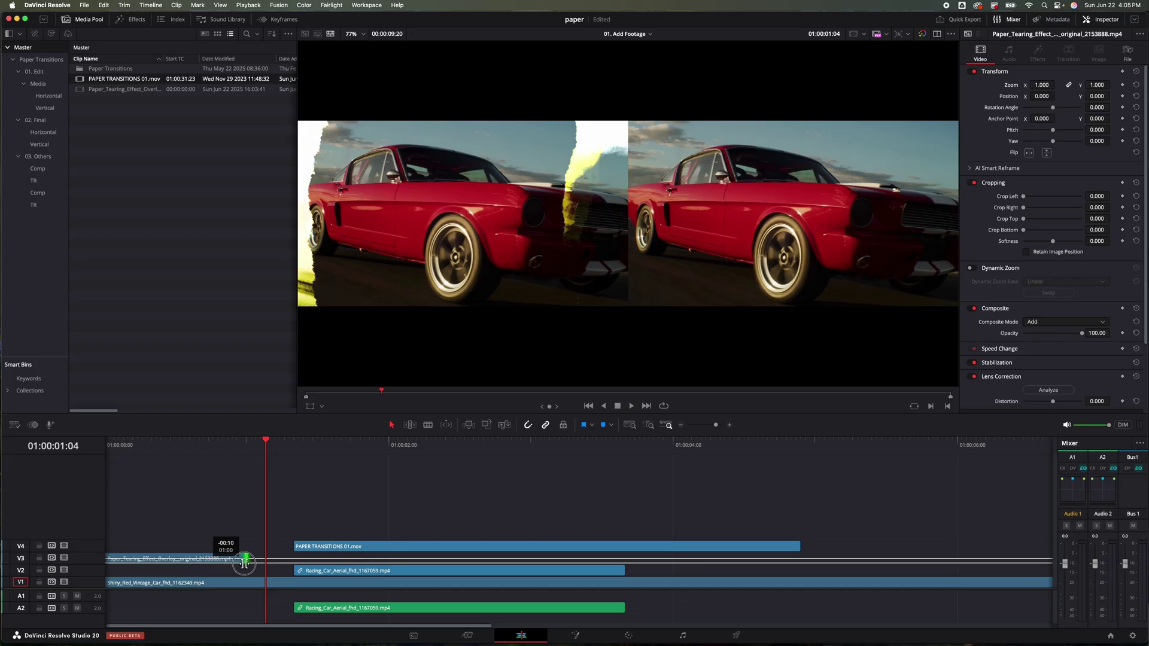
{"action": "left_click_drag", "start_coordinate": [243, 559], "coordinate": [134, 546]}
{"action": "key", "text": "Home"}
{"action": "key", "text": "space"}
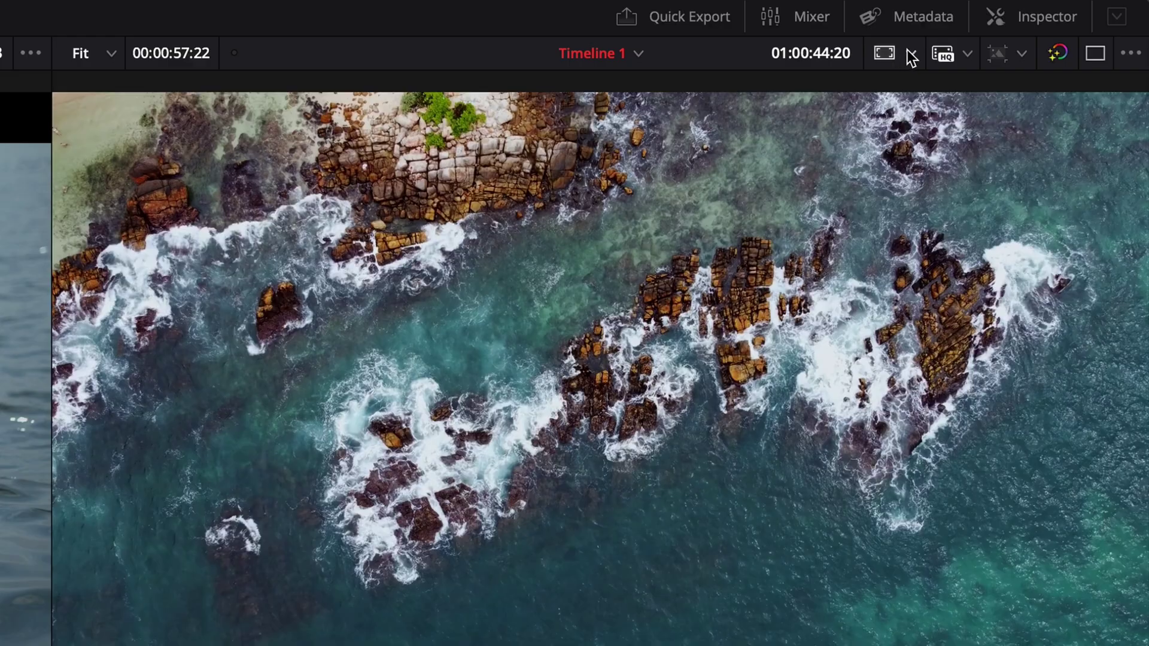
- Turn on Rulers and Guides in the viewer's guide options
{"action": "left_click", "coordinate": [1051, 34]}
{"action": "left_click", "coordinate": [1042, 191]}
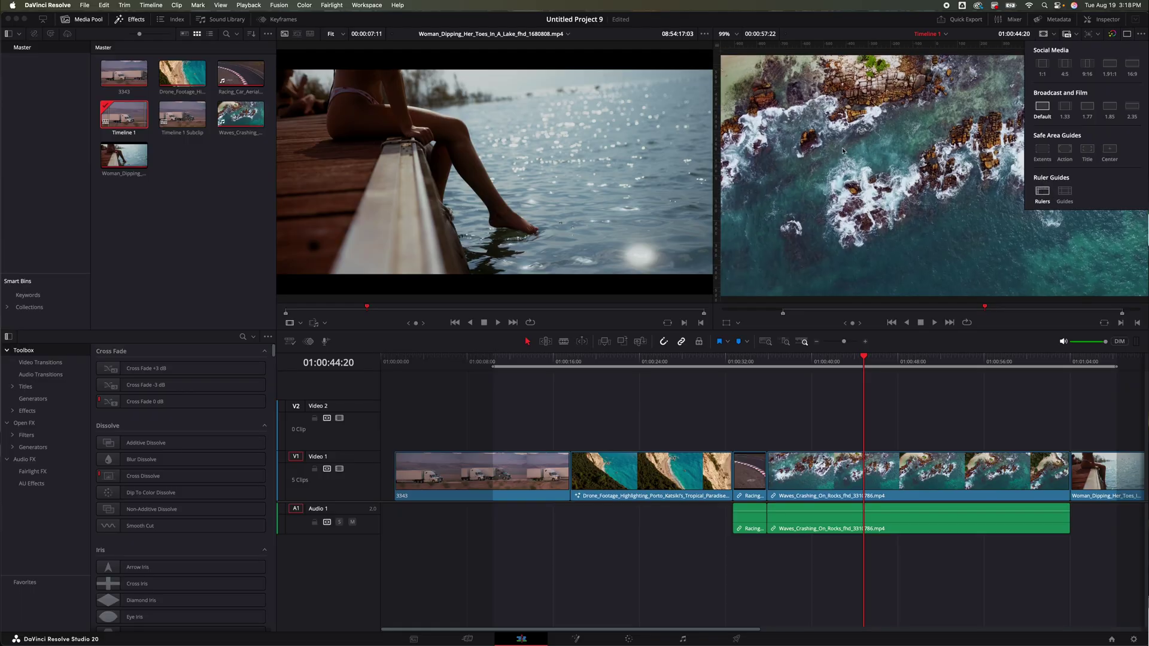
{"action": "scroll", "coordinate": [723, 88], "scroll_direction": "down", "scroll_amount": 1}
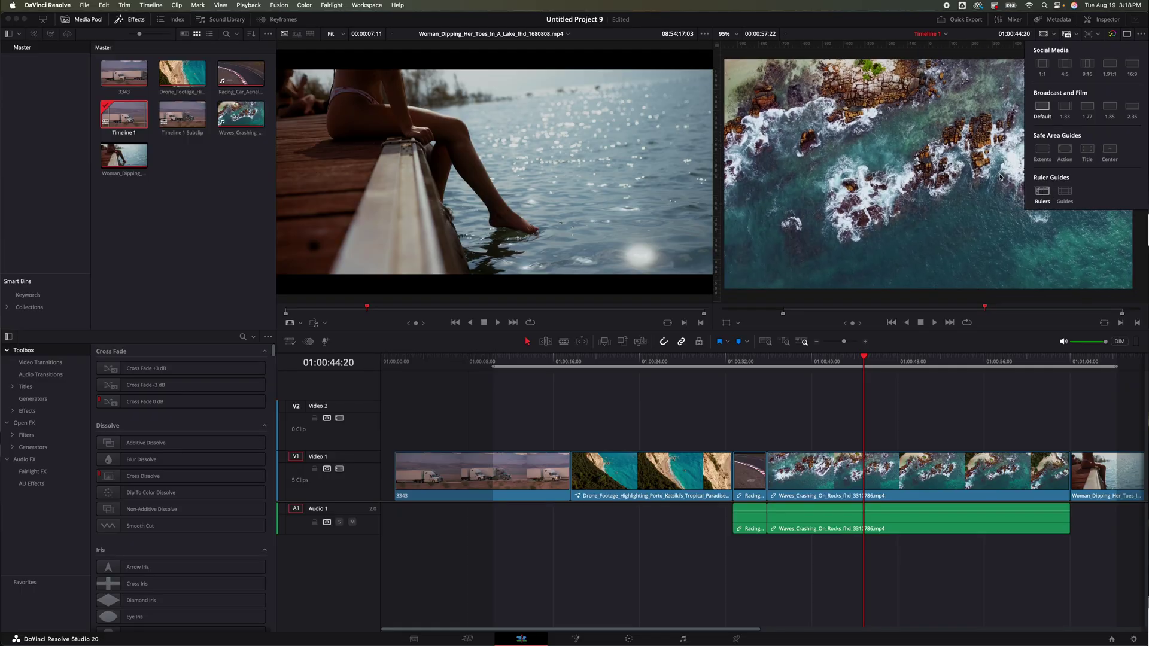
{"action": "left_click", "coordinate": [1065, 191]}
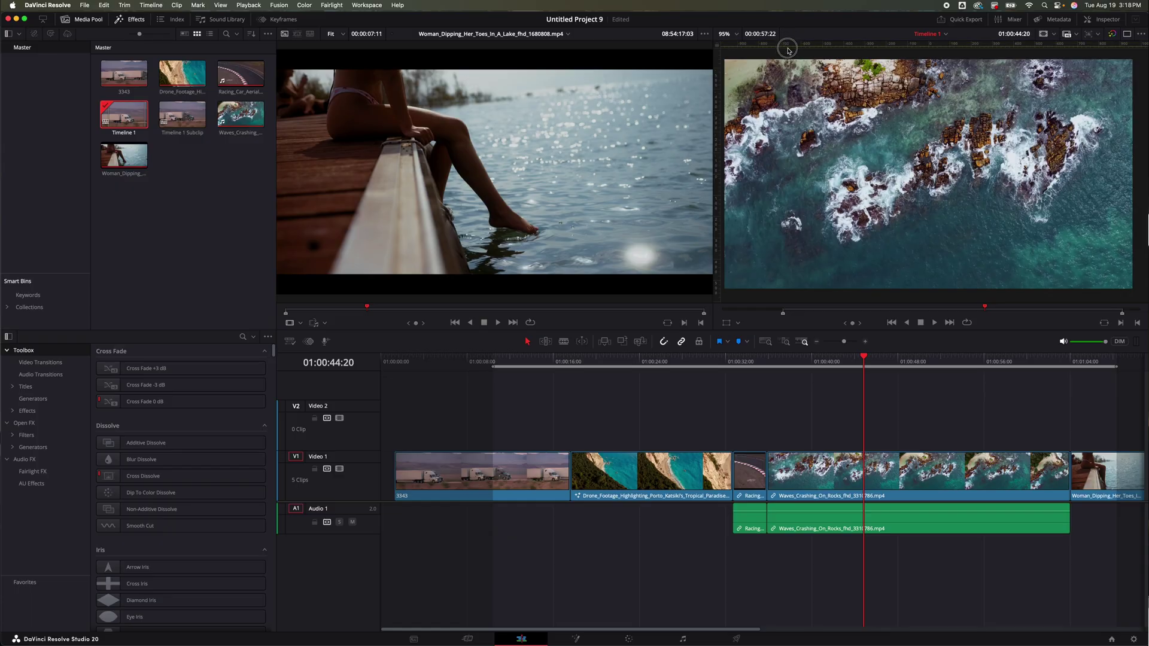
- Drag out two horizontal and two vertical guides (one at -626) and preview other clips
{"action": "left_click_drag", "start_coordinate": [788, 49], "coordinate": [785, 258]}
{"action": "left_click_drag", "start_coordinate": [768, 47], "coordinate": [763, 87]}
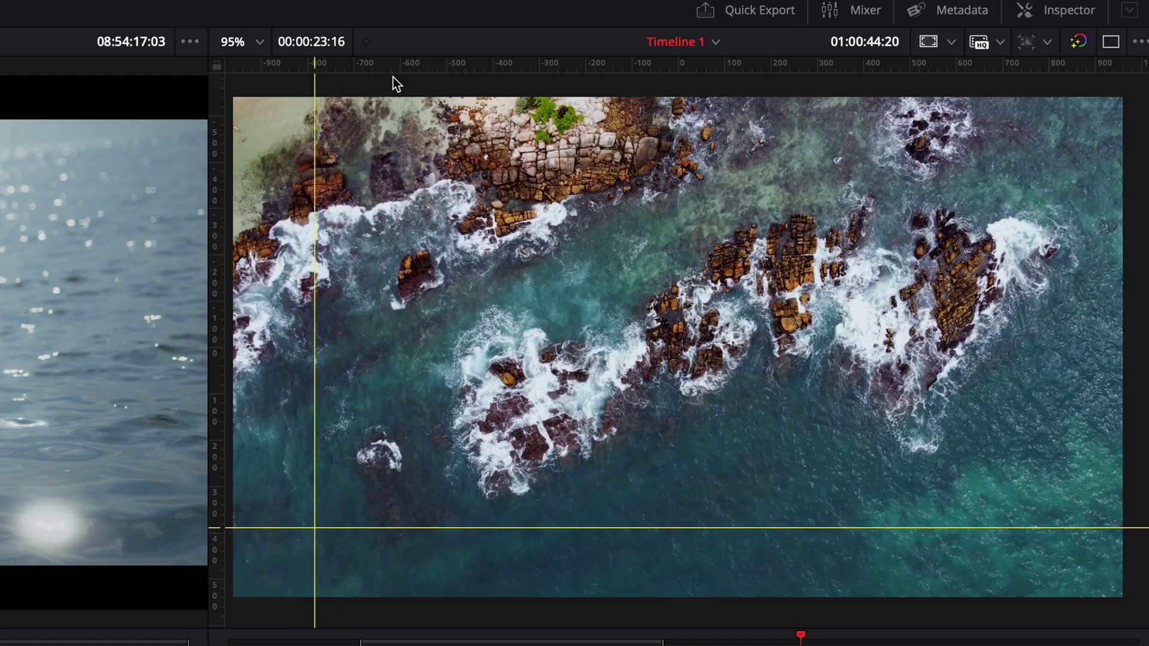
{"action": "left_click_drag", "start_coordinate": [225, 85], "coordinate": [389, 108]}
{"action": "left_click_drag", "start_coordinate": [410, 67], "coordinate": [454, 574]}
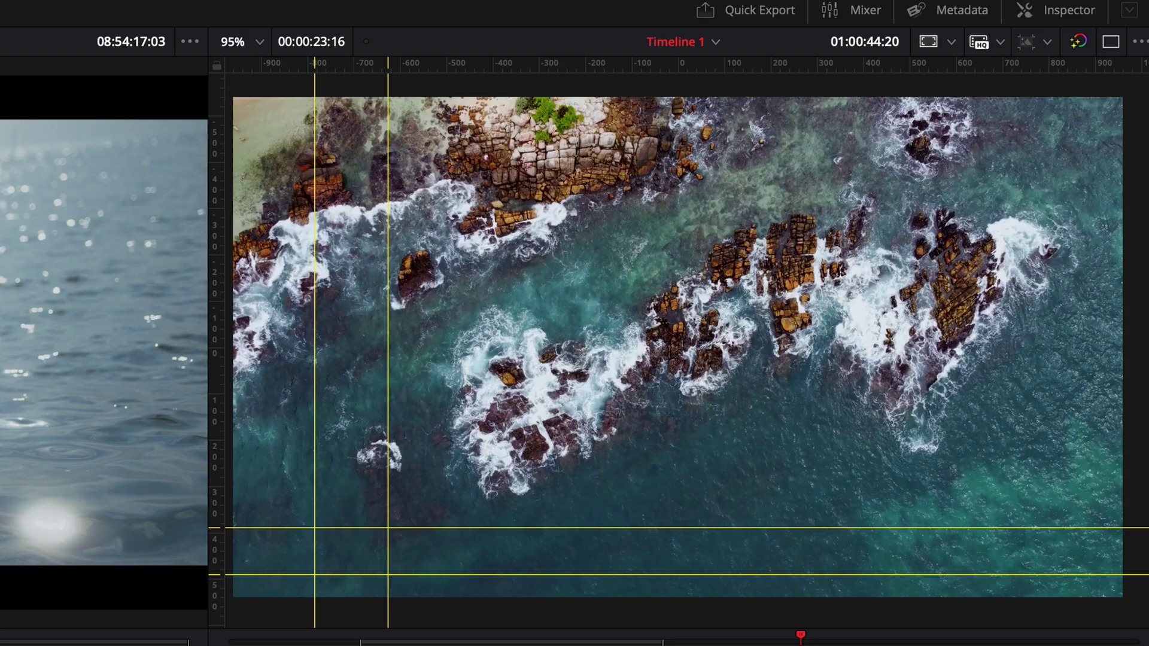
{"action": "left_click_drag", "start_coordinate": [800, 636], "coordinate": [573, 636]}
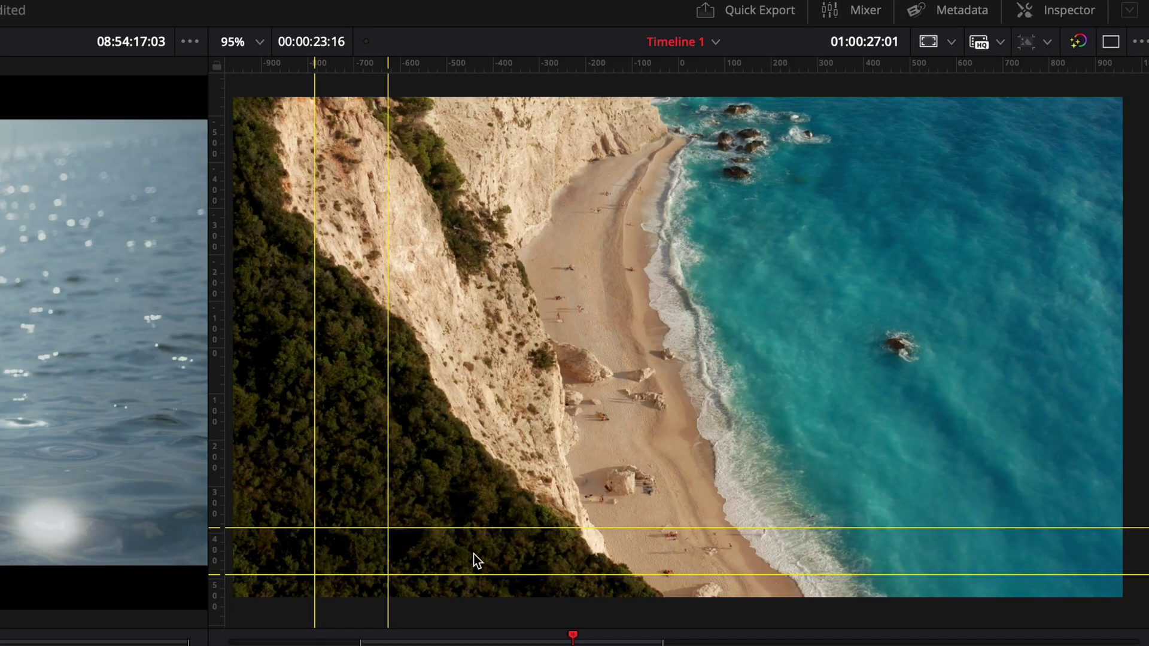
- Toggle the viewer overlay off and on, then switch off Rulers in the guides dropdown
{"action": "left_click", "coordinate": [928, 41]}
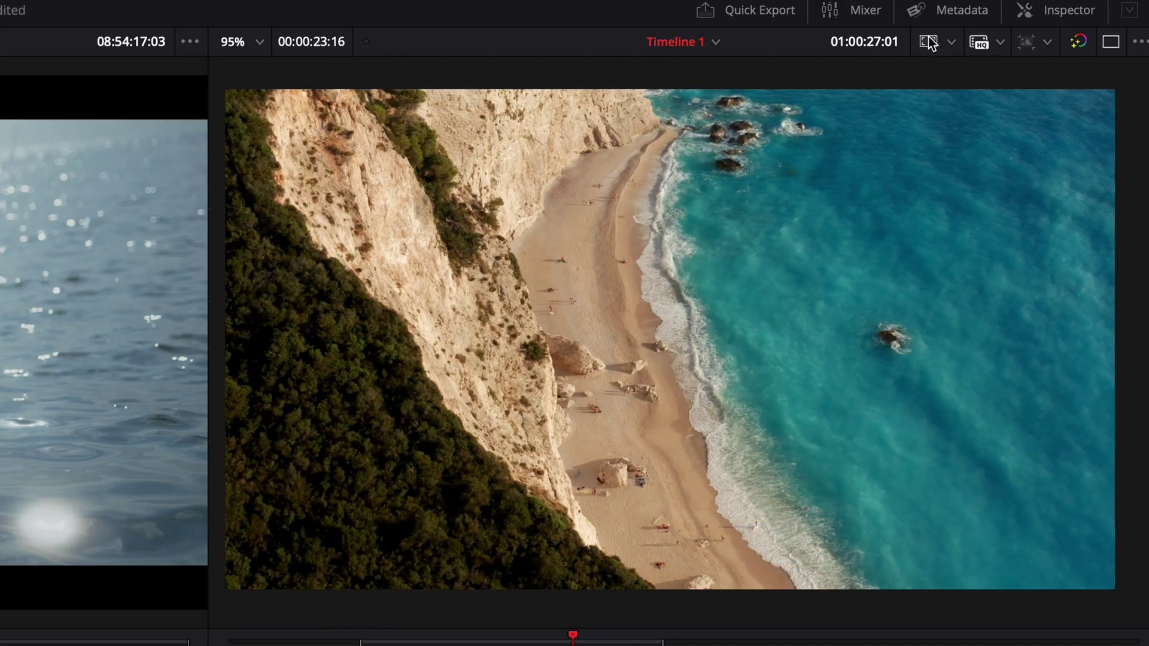
{"action": "left_click", "coordinate": [926, 43]}
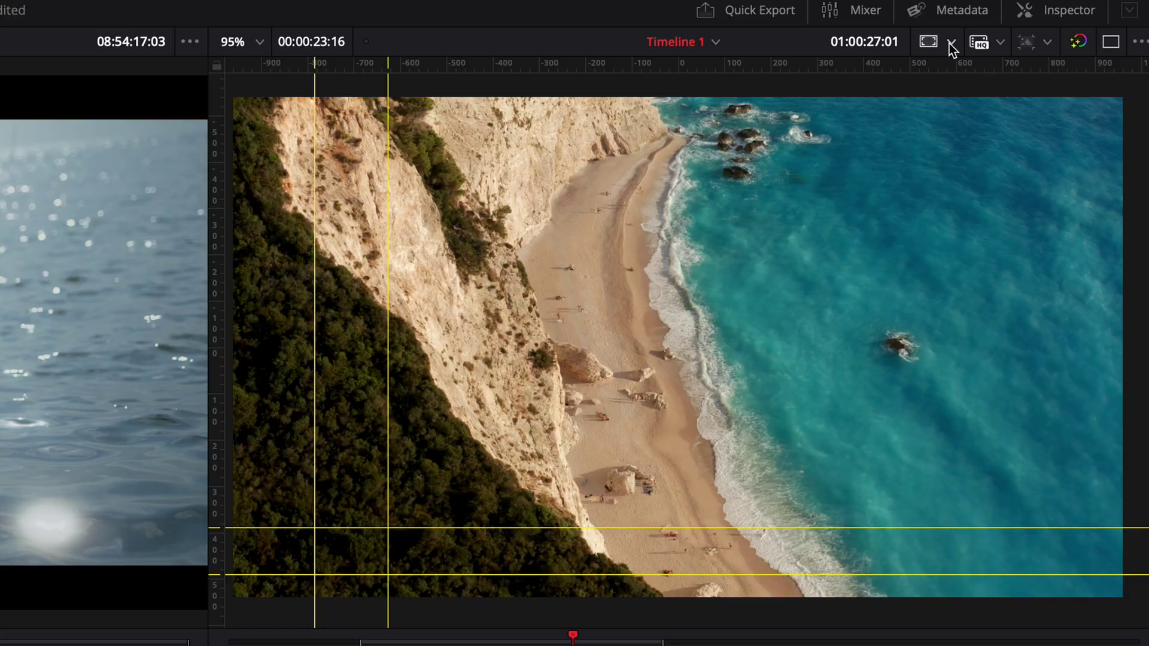
{"action": "left_click", "coordinate": [950, 44]}
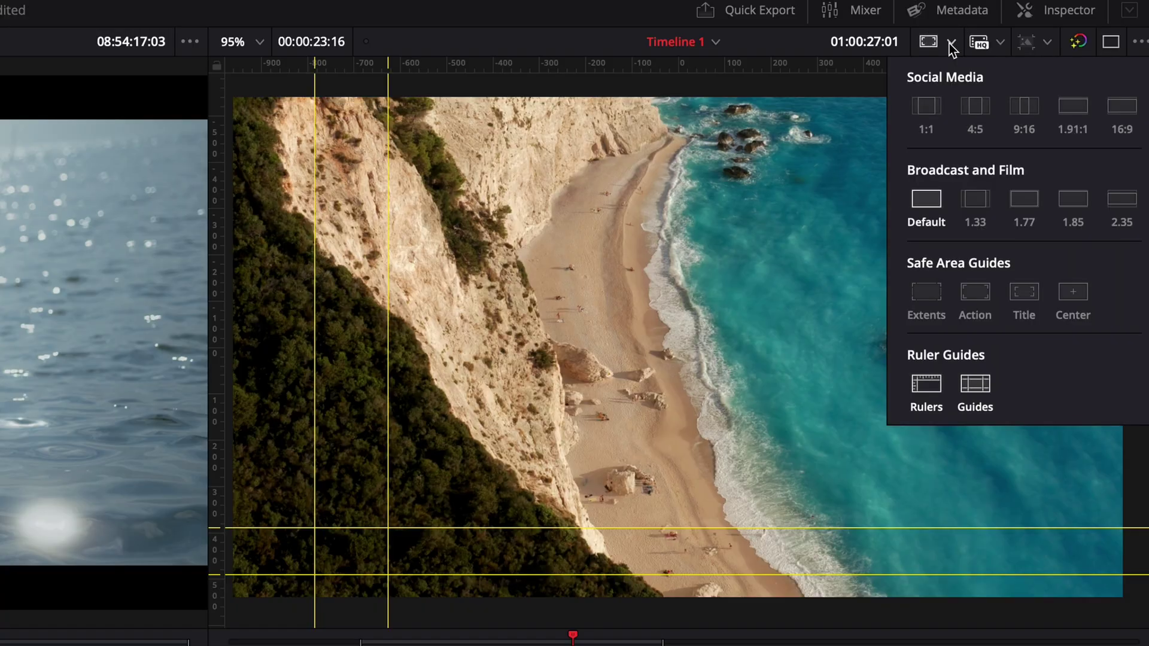
{"action": "left_click", "coordinate": [921, 388]}
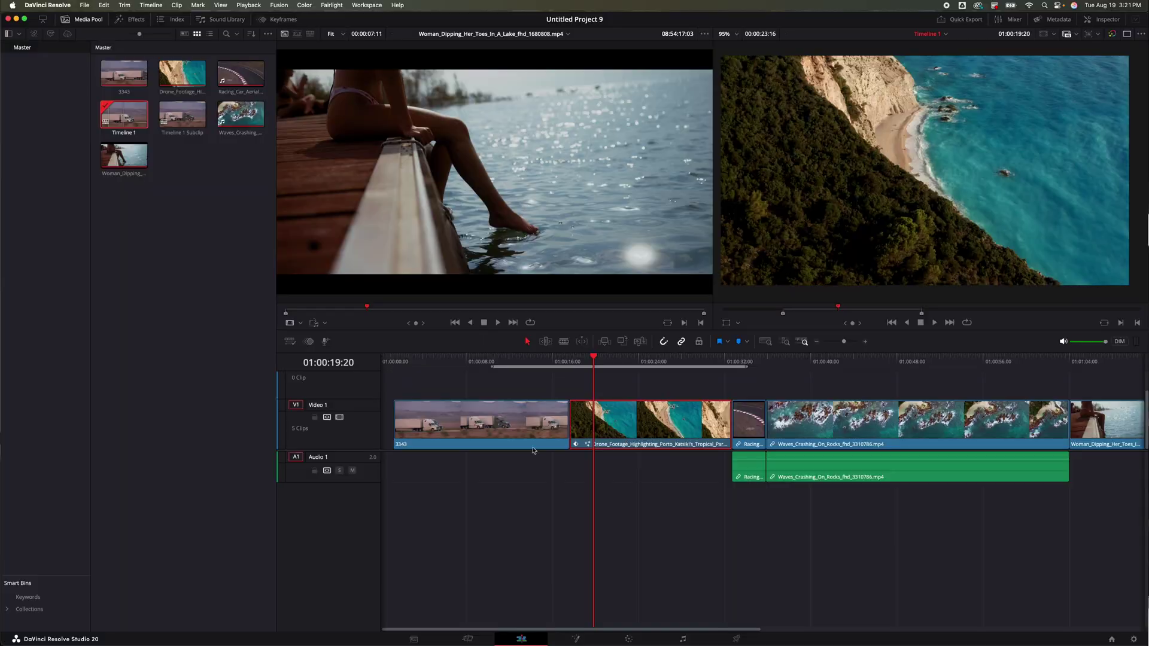
- In the Keyframes editor, shift the clip's Transform, Zoom X and Zoom Y keyframes earlier in time
{"action": "left_click", "coordinate": [267, 20]}
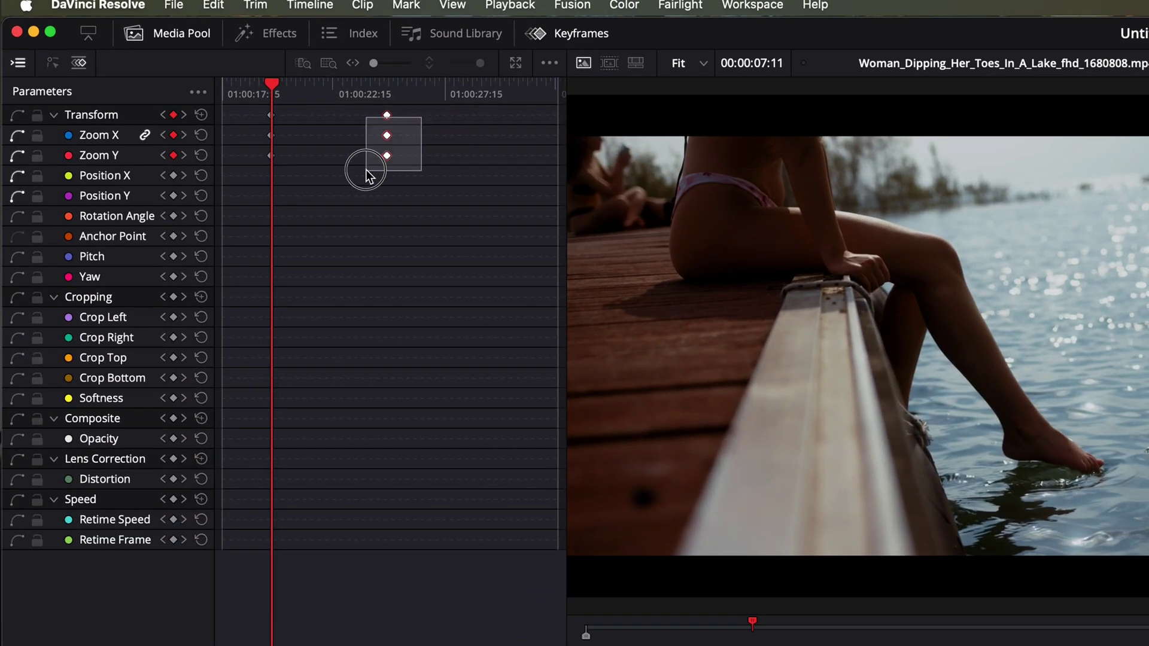
{"action": "left_click_drag", "start_coordinate": [365, 170], "coordinate": [367, 169]}
{"action": "left_click_drag", "start_coordinate": [385, 126], "coordinate": [347, 126]}
{"action": "left_click_drag", "start_coordinate": [282, 98], "coordinate": [321, 94]}
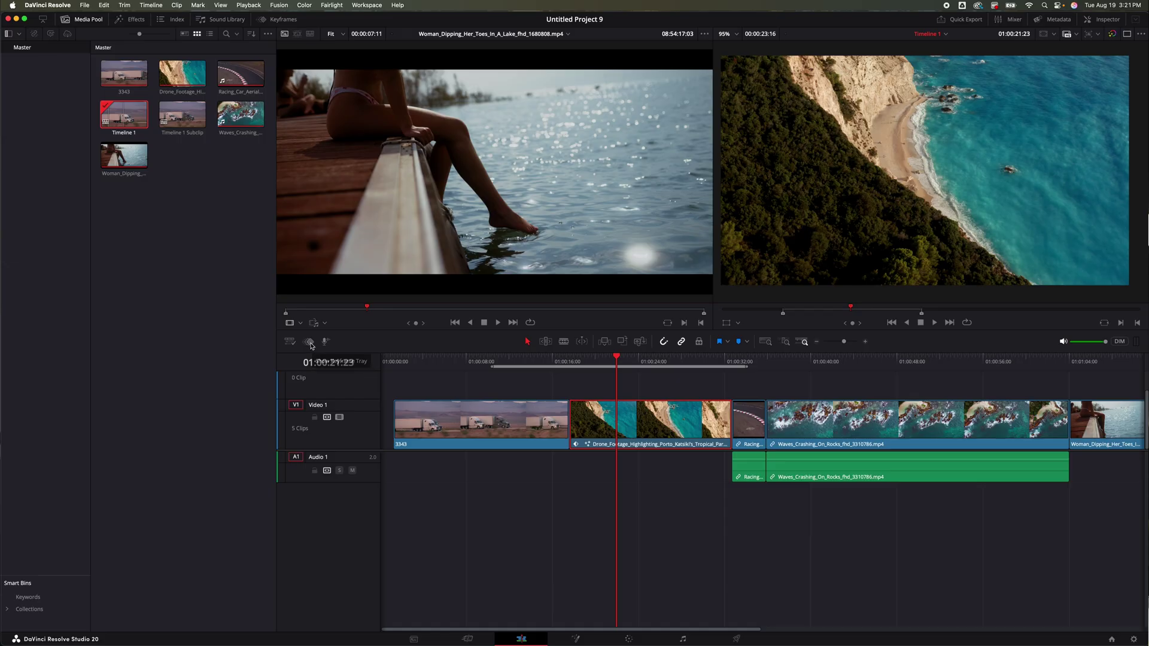
- Show the keyframe tray and scroll through the Transform, Cropping, Composite, Lens Correction and Speed parameters
{"action": "left_click", "coordinate": [479, 323]}
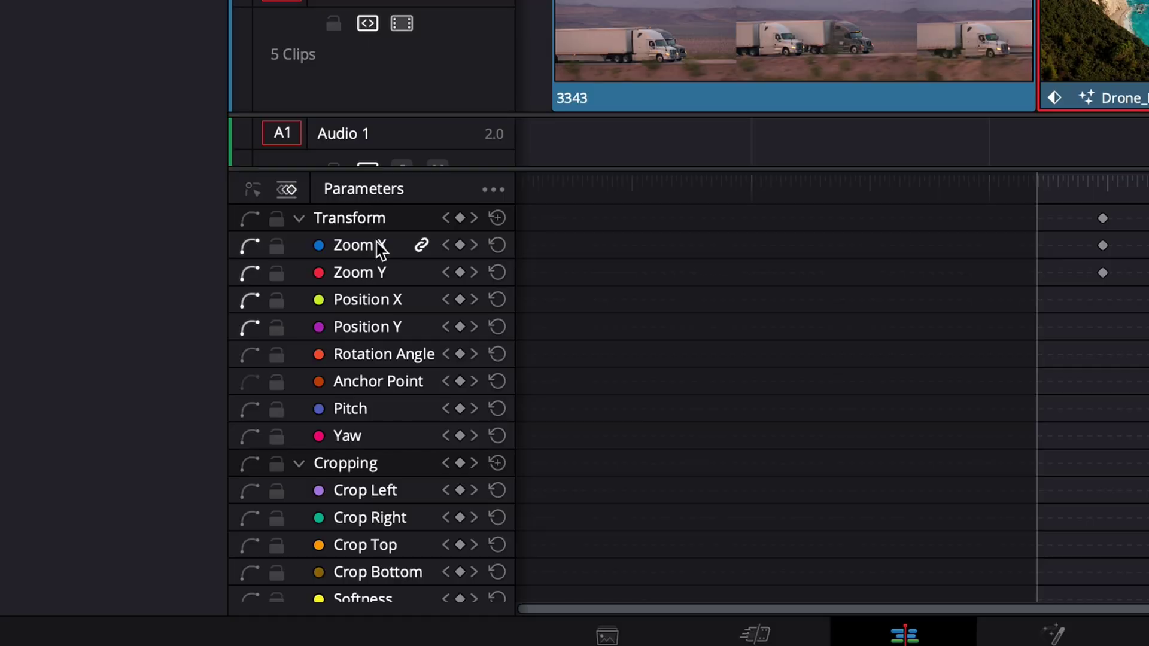
{"action": "scroll", "coordinate": [394, 409], "scroll_direction": "down", "scroll_amount": 2}
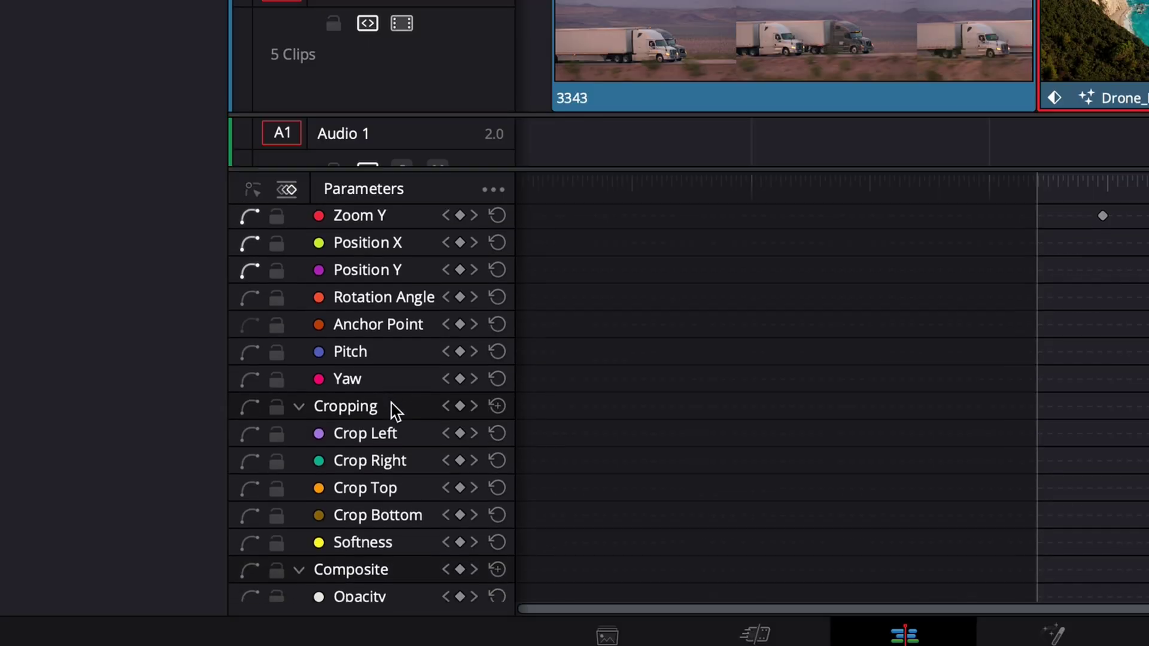
{"action": "scroll", "coordinate": [393, 410], "scroll_direction": "down", "scroll_amount": 3}
{"action": "scroll", "coordinate": [401, 425], "scroll_direction": "down", "scroll_amount": 2}
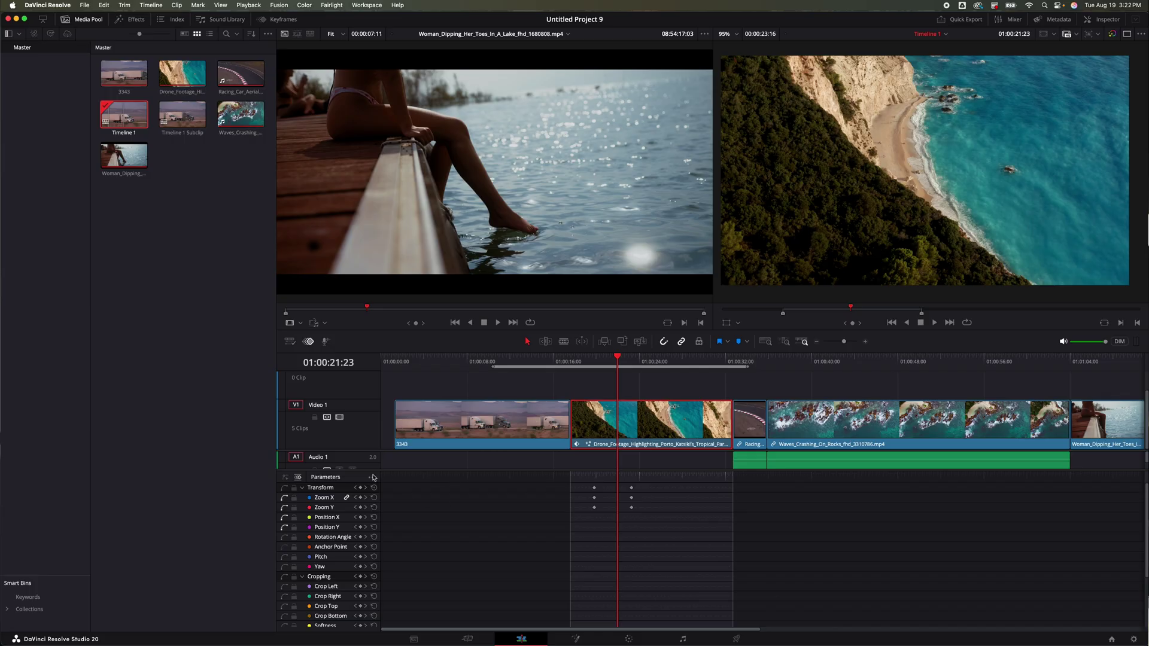
- Switch the tray's parameter options to Display Parameters with Keyframes, leaving Zoom X and Zoom Y
{"action": "left_click", "coordinate": [373, 478]}
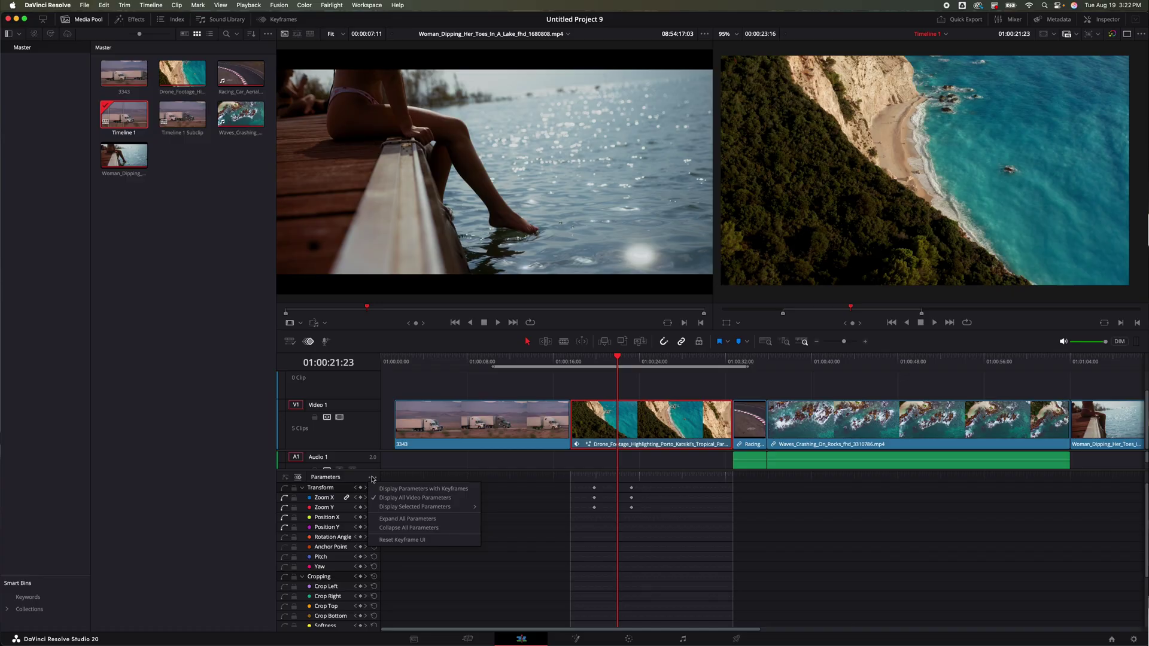
{"action": "mouse_move", "coordinate": [416, 510]}
{"action": "mouse_move", "coordinate": [497, 509]}
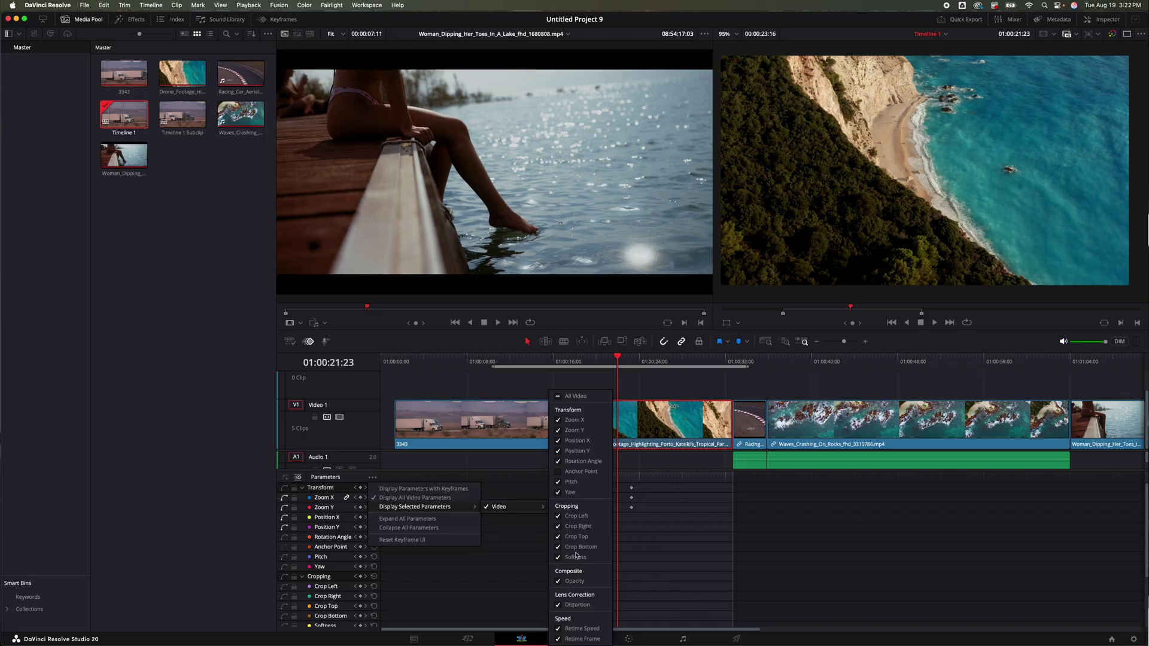
{"action": "left_click", "coordinate": [455, 490]}
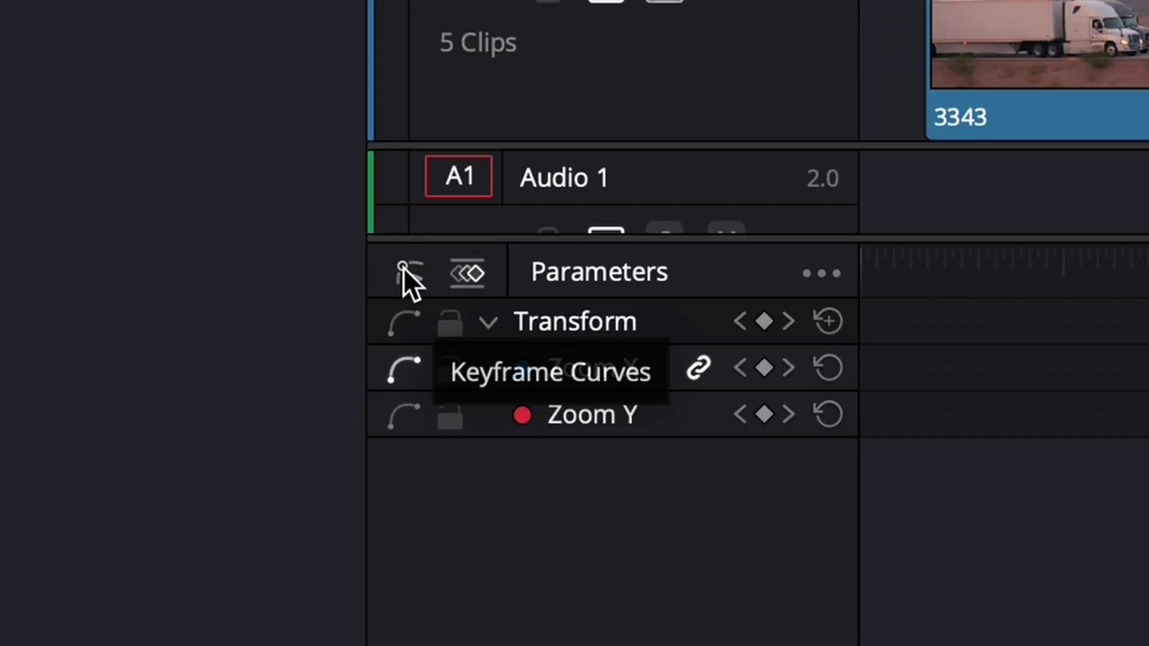
- On the Zoom X curve, raise the second keyframe to 1.025 and apply ease-in interpolation
{"action": "left_click", "coordinate": [278, 477]}
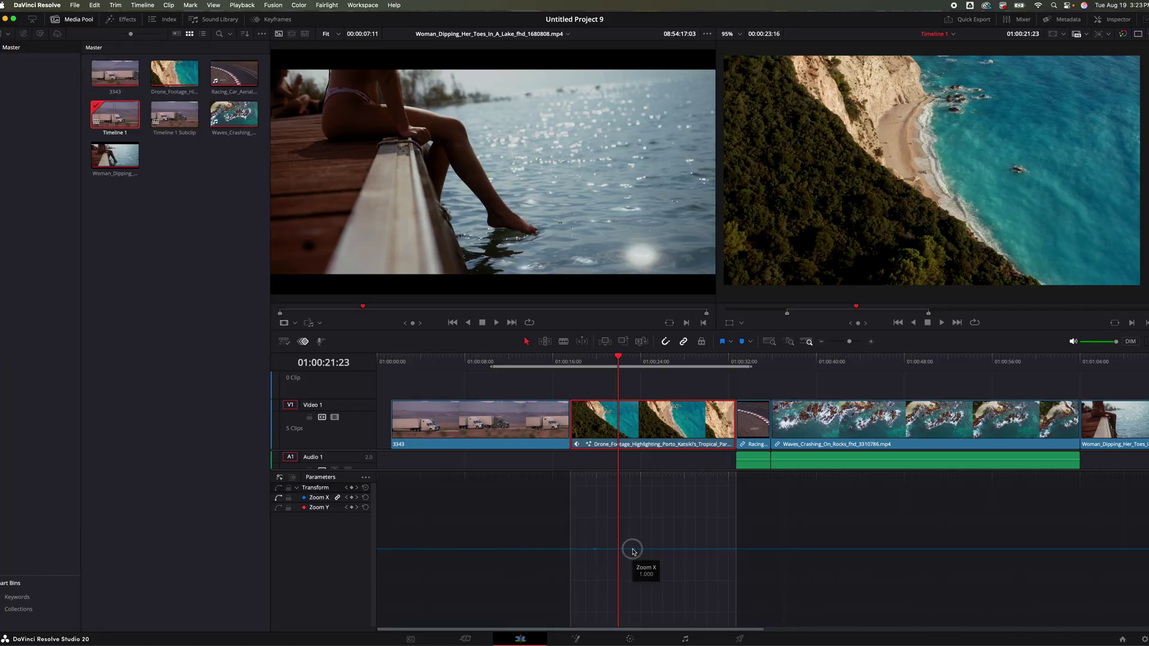
{"action": "left_click_drag", "start_coordinate": [633, 551], "coordinate": [633, 541]}
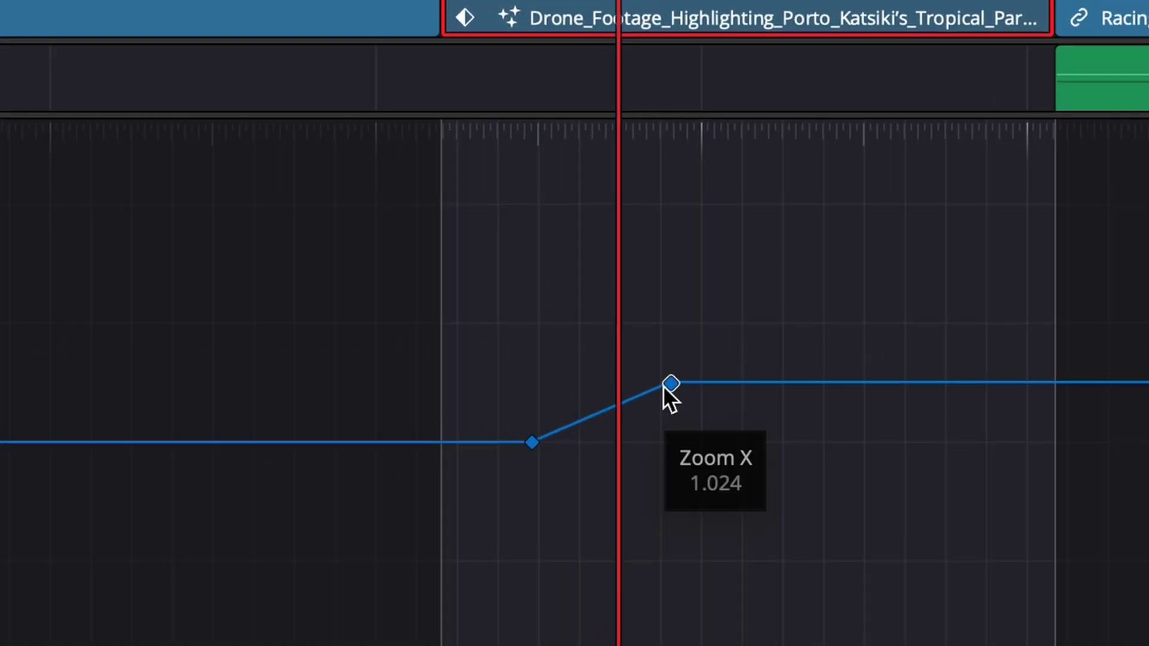
{"action": "left_click", "coordinate": [631, 541]}
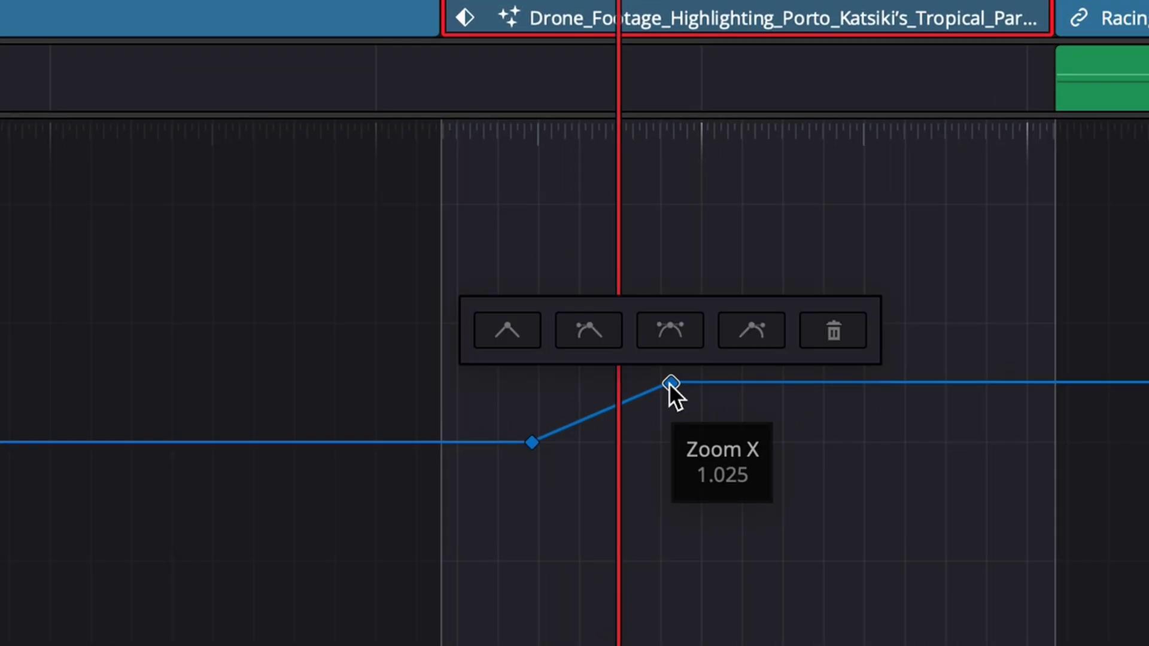
{"action": "left_click", "coordinate": [652, 330]}
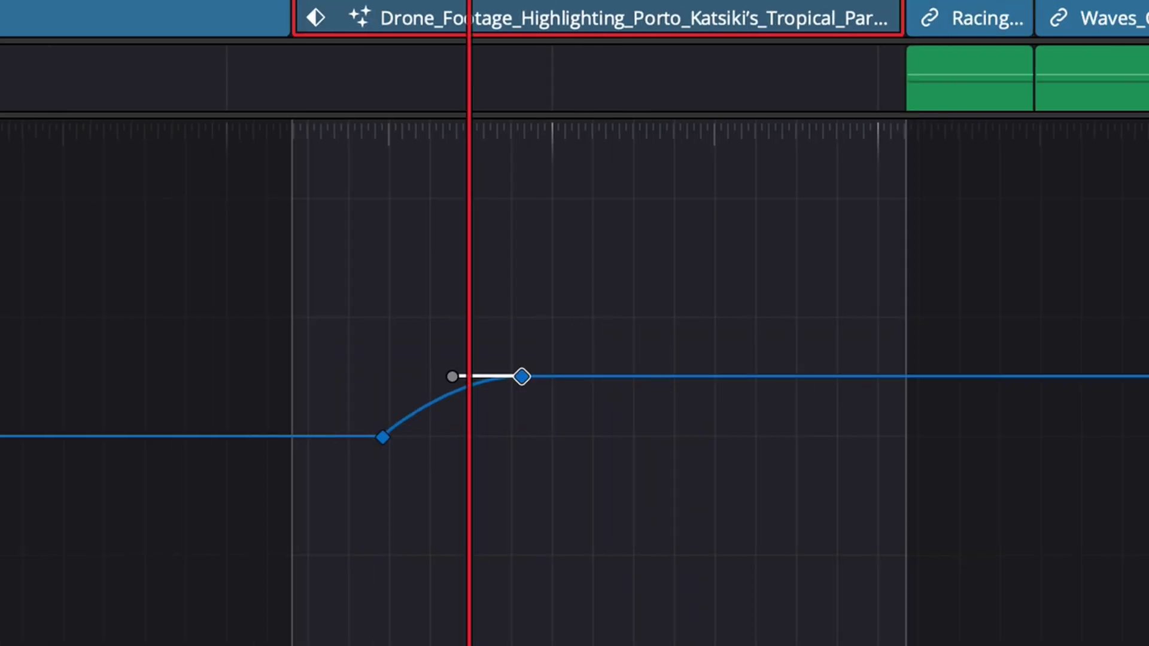